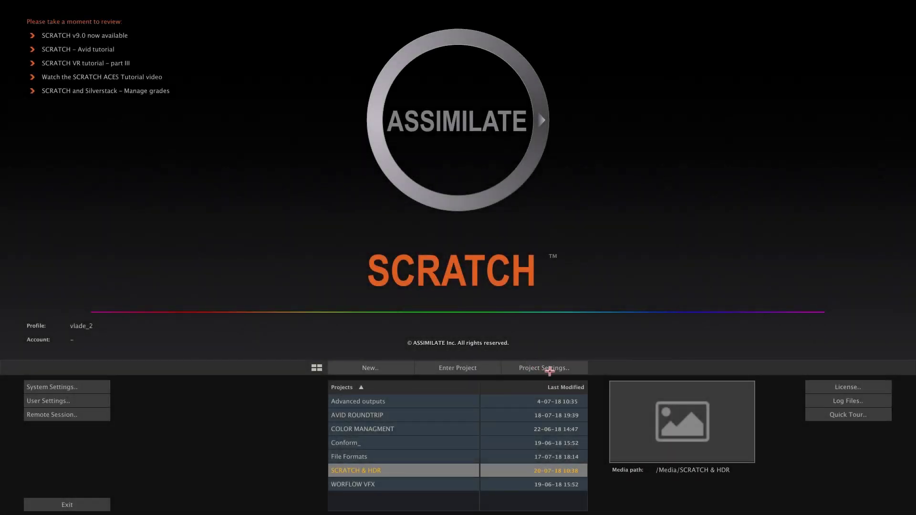
Open the SCRATCH & HDR project settings and change HDR Mastering Metadata Mode from Off to Custom.
left_click(550, 370)
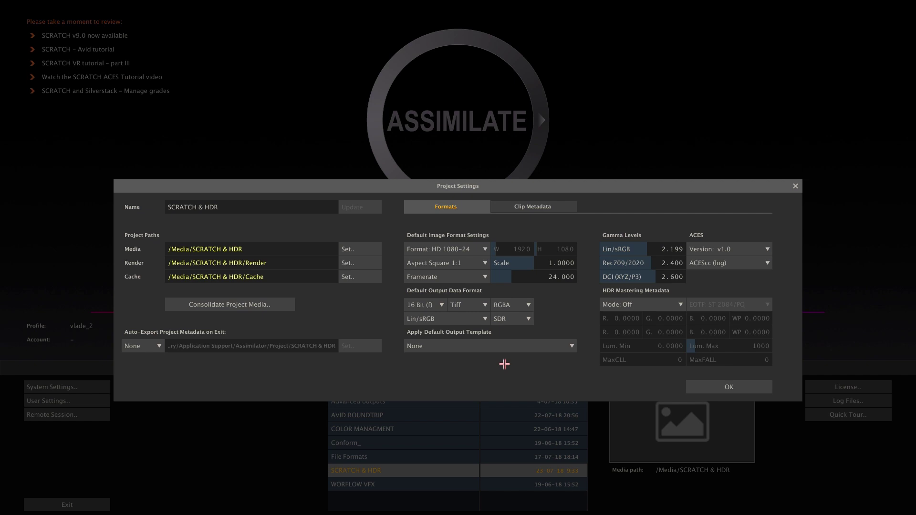
left_click(631, 305)
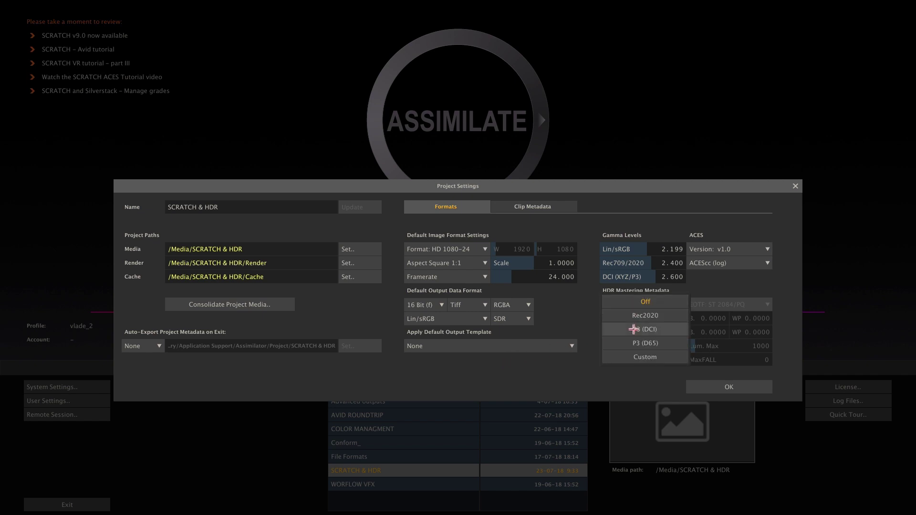
left_click(632, 356)
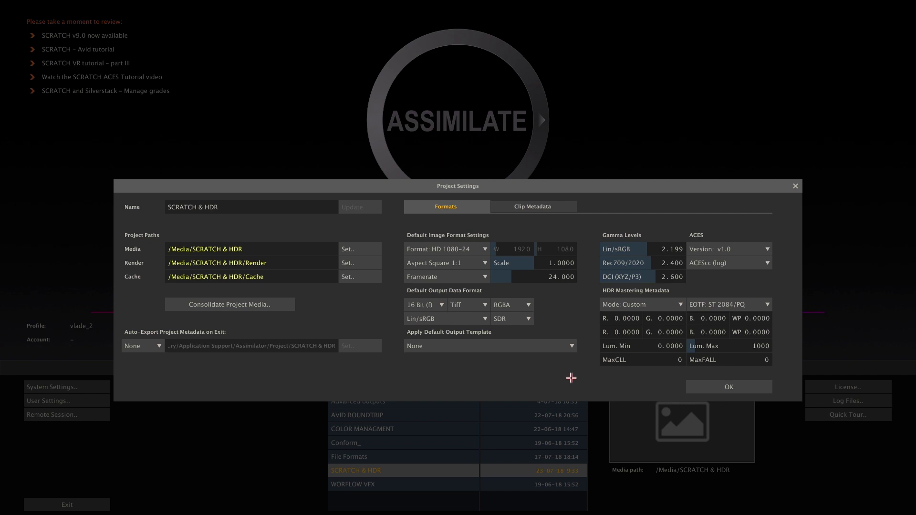
Try the Rec2020 and P3 (DCI) mastering presets, then return the mode to Custom.
left_click(639, 306)
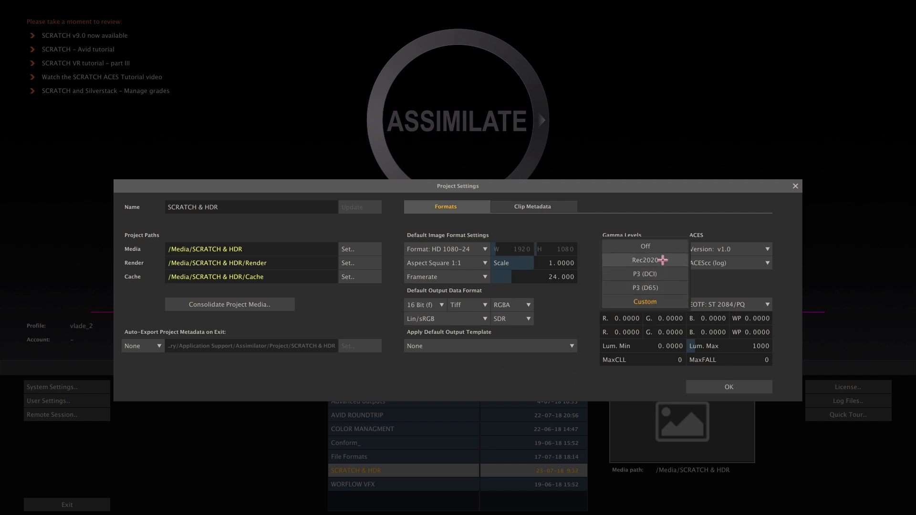
left_click(661, 260)
left_click(651, 306)
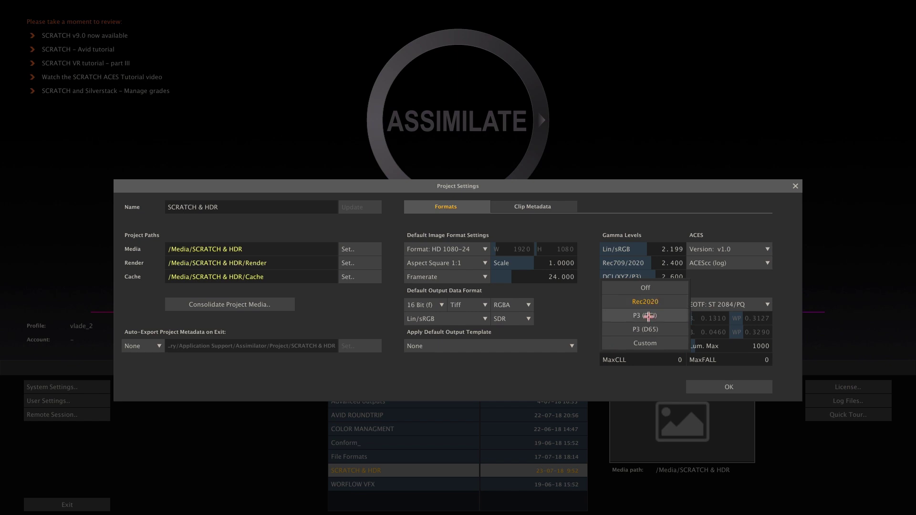
left_click(648, 316)
left_click(650, 306)
left_click(653, 330)
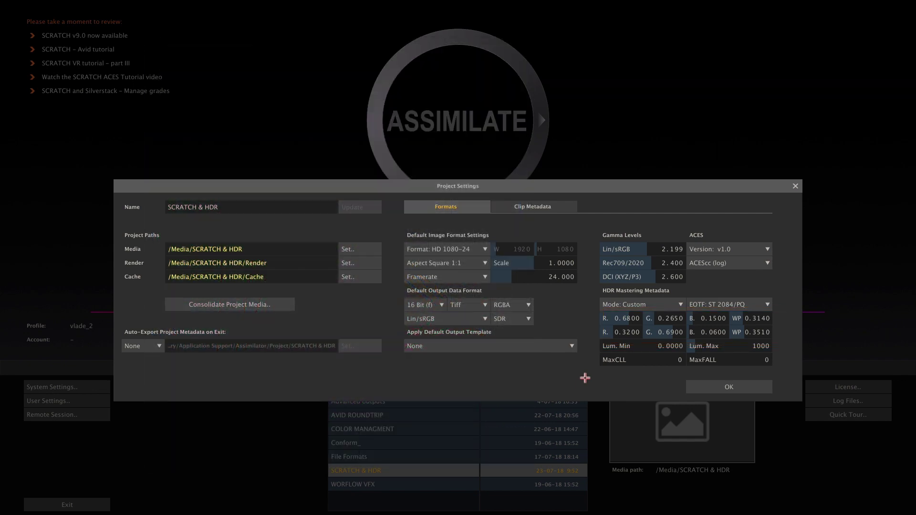
Set the mastering mode to P3 (D65) with the ST 2084/PQ EOTF.
left_click(635, 306)
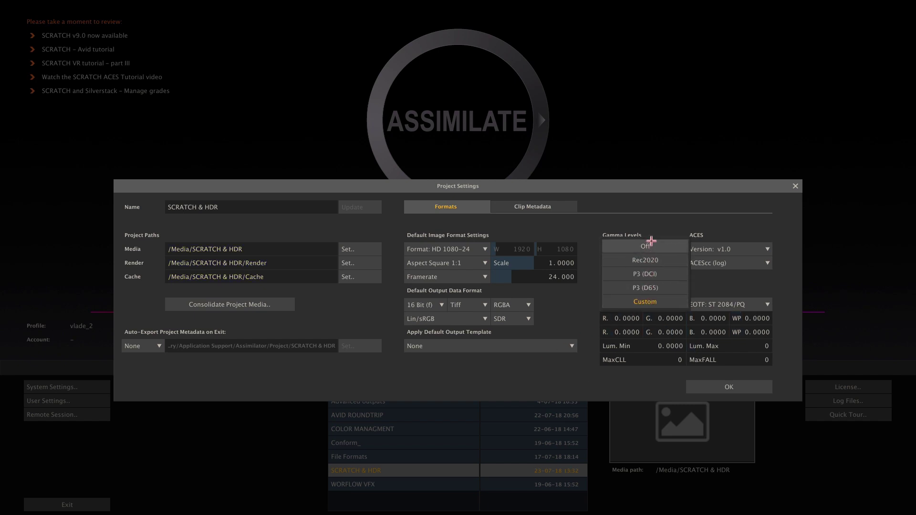
left_click(654, 288)
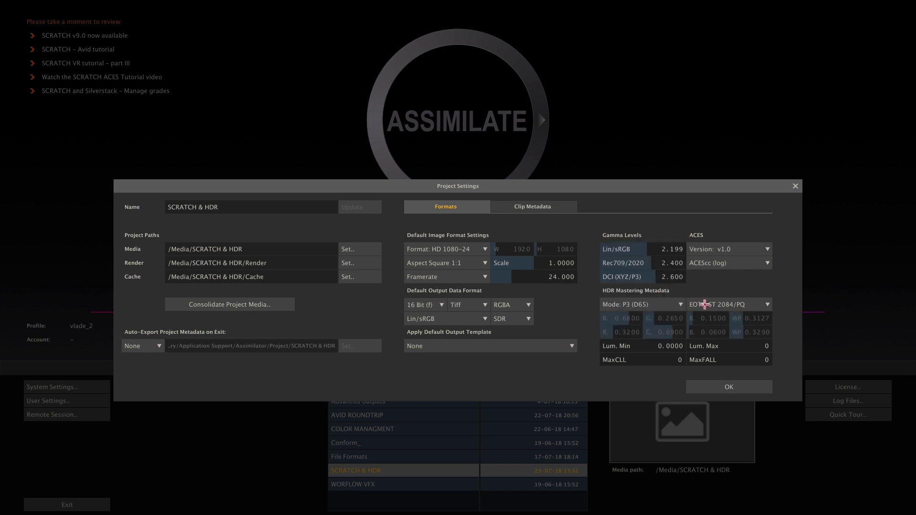
left_click(730, 304)
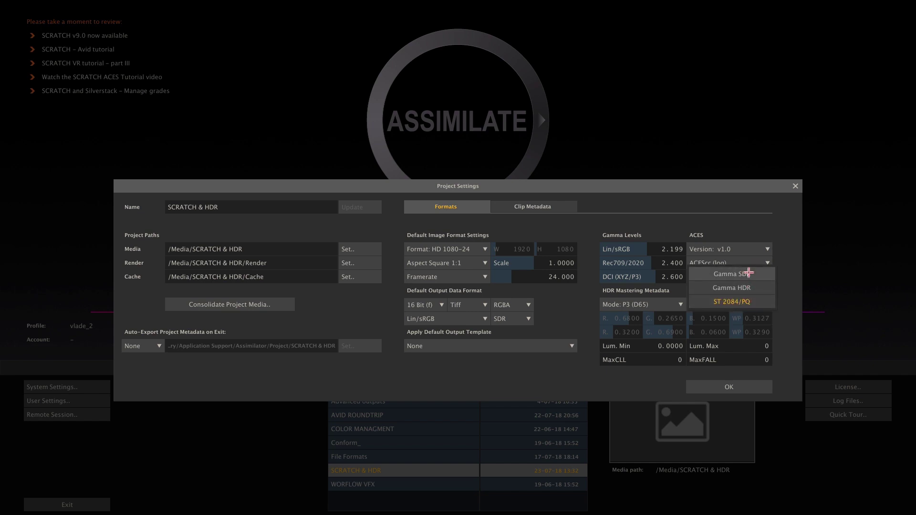
left_click(751, 302)
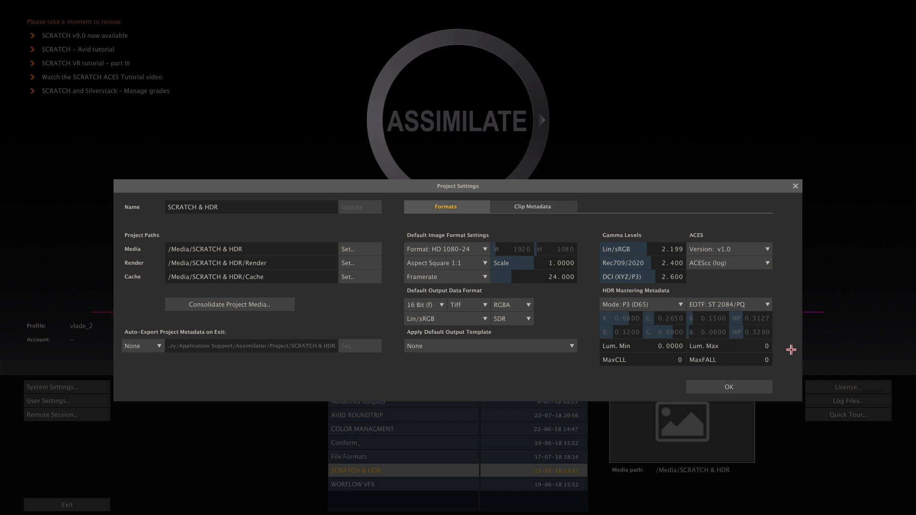
Enter 1000 as the mastering Lum. Max on the keypad popup.
left_click(746, 347)
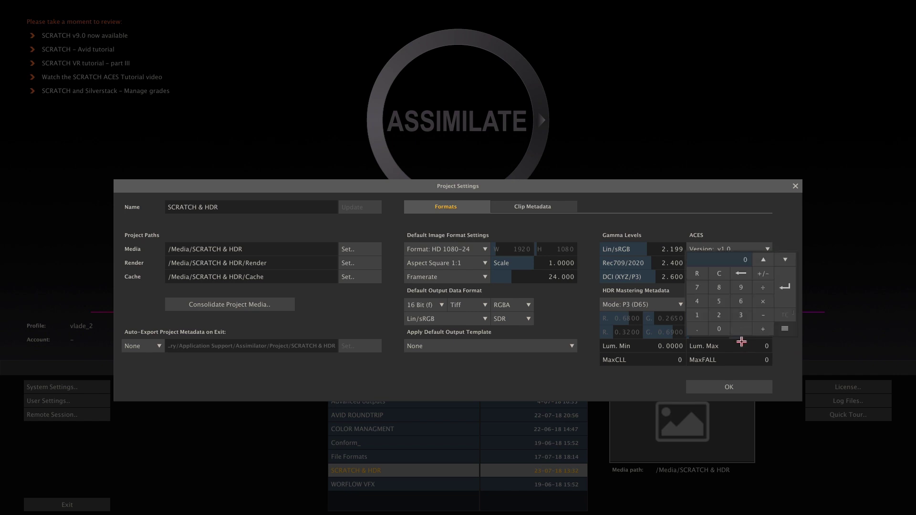
left_click(697, 315)
left_click(715, 327)
left_click(715, 328)
left_click(715, 327)
left_click(783, 286)
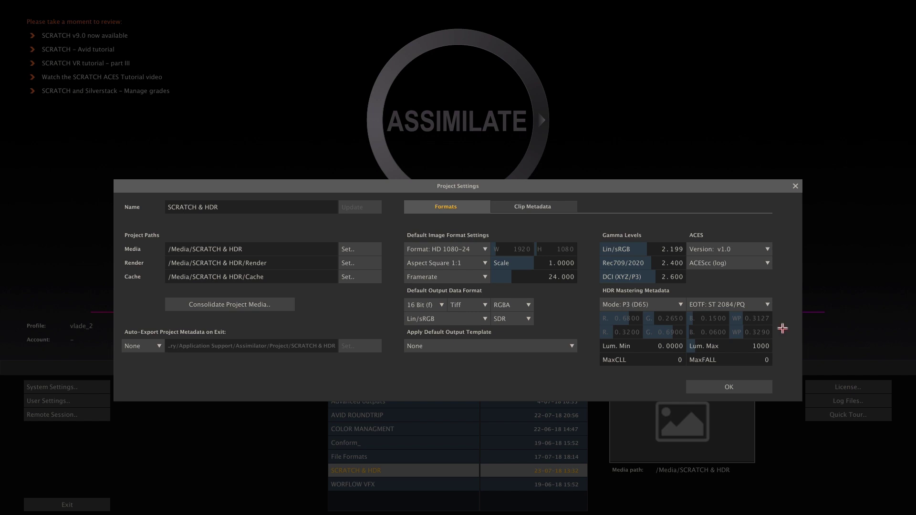
Set MaxCLL to 1000 and MaxFALL to 120.
left_click(666, 360)
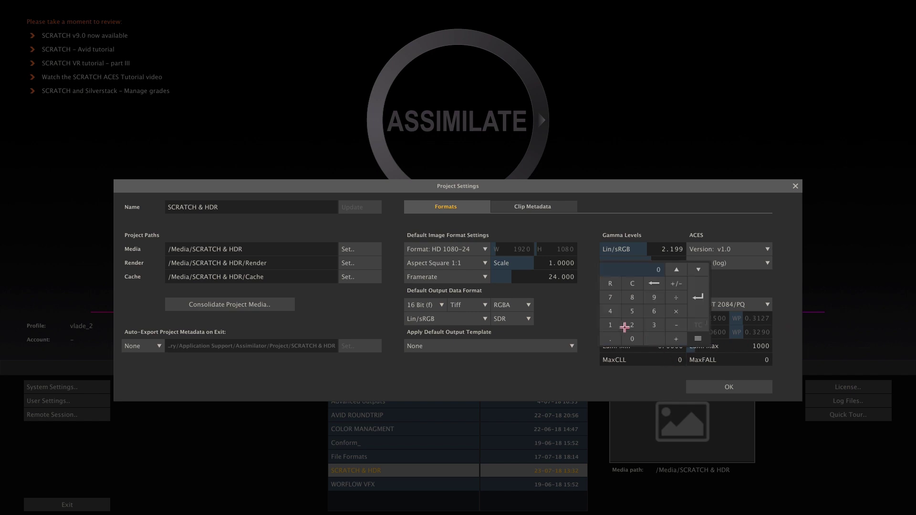
left_click(612, 325)
left_click(632, 339)
left_click(633, 339)
left_click(632, 339)
left_click(698, 297)
left_click(739, 359)
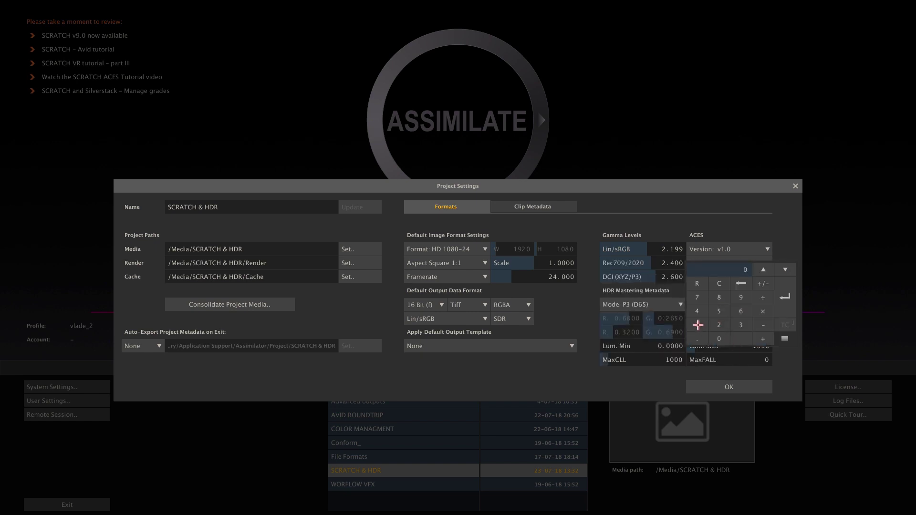
left_click(697, 325)
left_click(719, 325)
left_click(719, 339)
left_click(785, 296)
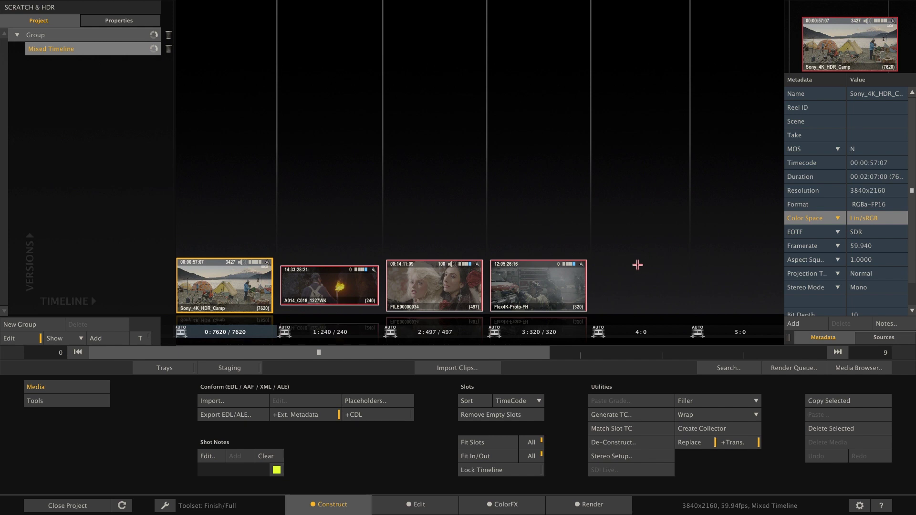
Enter ColorFX on the Mixed Timeline and tag Sony_4K_HDR_Camp's data format as Rec2020 with PQ.
double_click(233, 277)
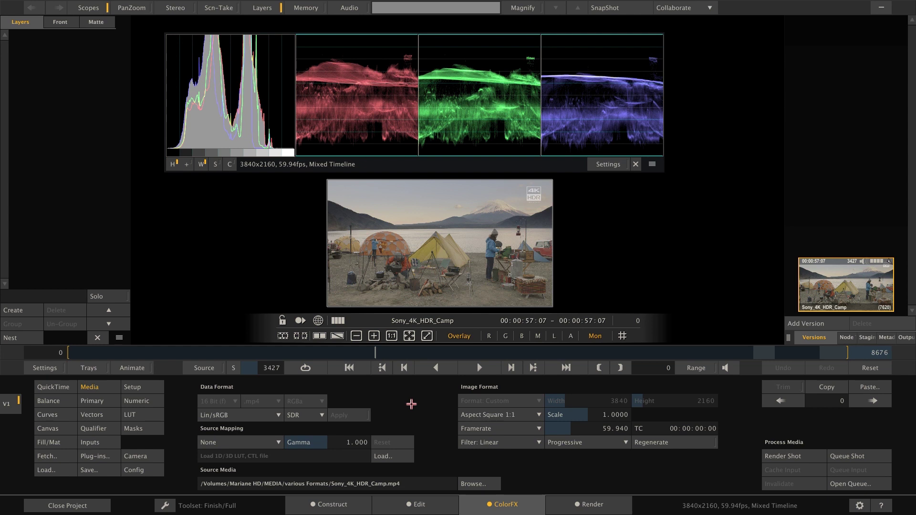
left_click(259, 414)
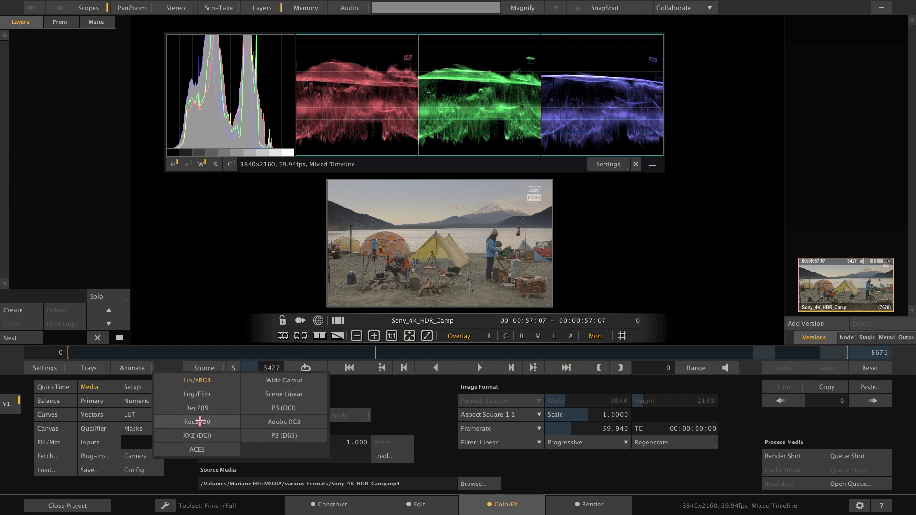
left_click(200, 420)
left_click(317, 414)
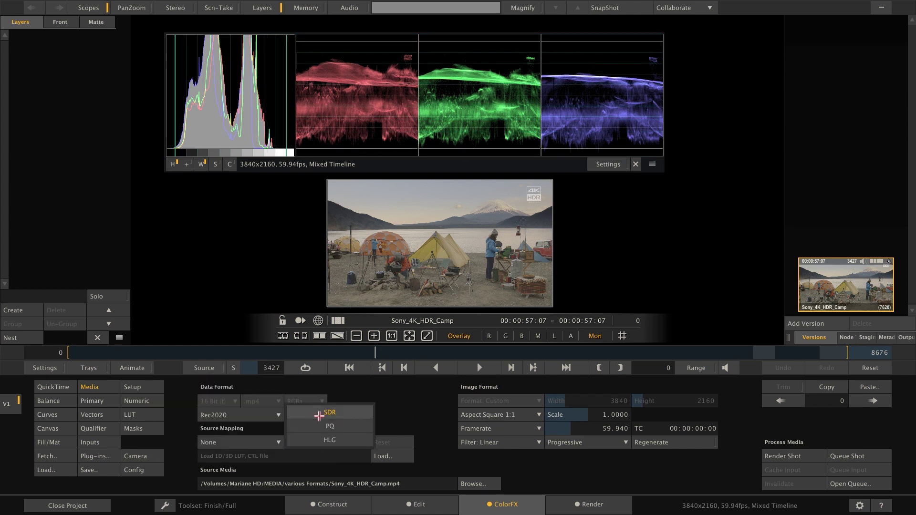
left_click(346, 428)
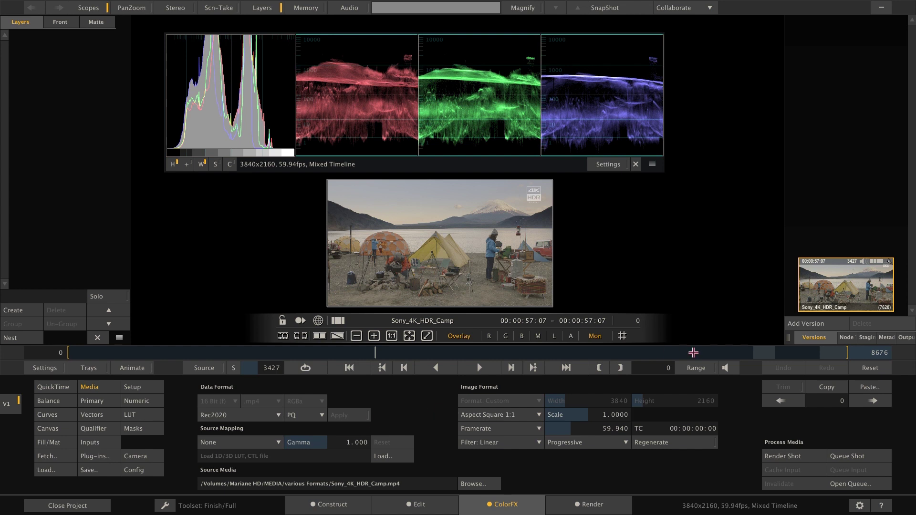
Inspect the A014_C018_1227WK clip's RED Raw decode settings.
left_click(765, 352)
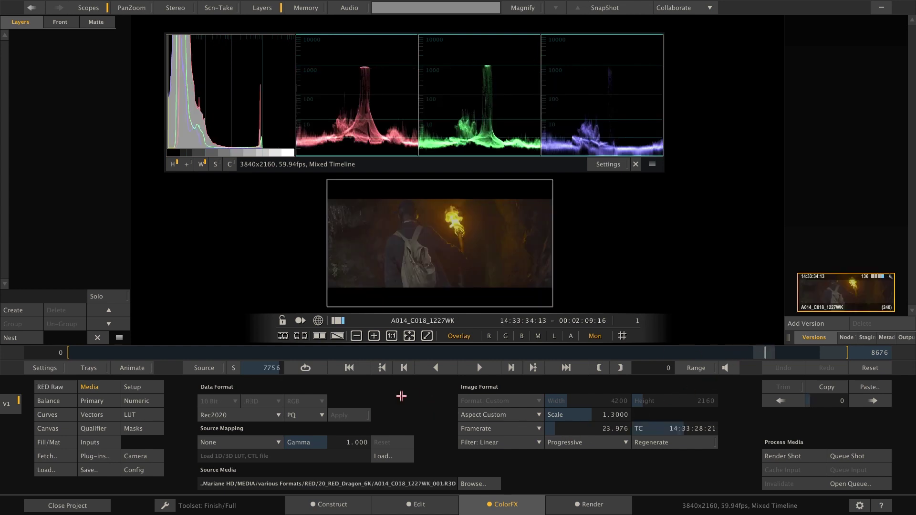
left_click(57, 388)
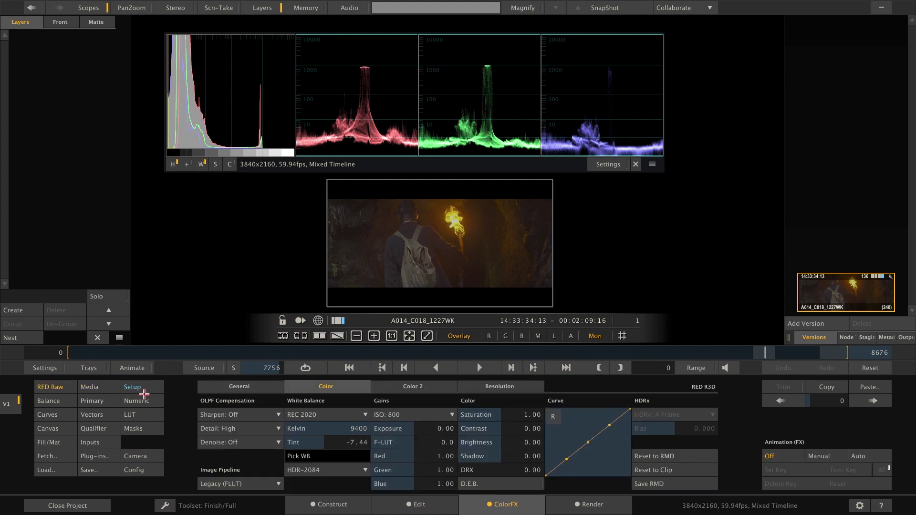
left_click(90, 387)
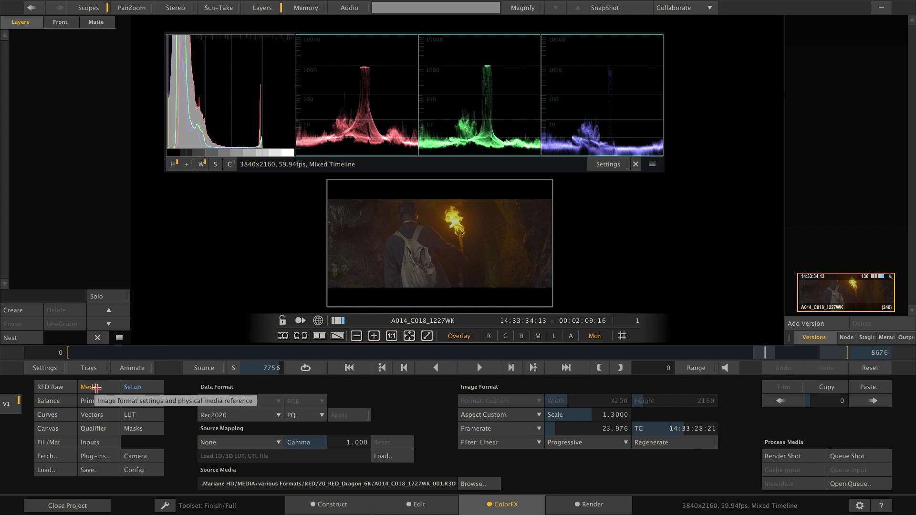
Check FILE00000034's Sony Raw settings and tag it P3 (D65) with PQ.
left_click(790, 352)
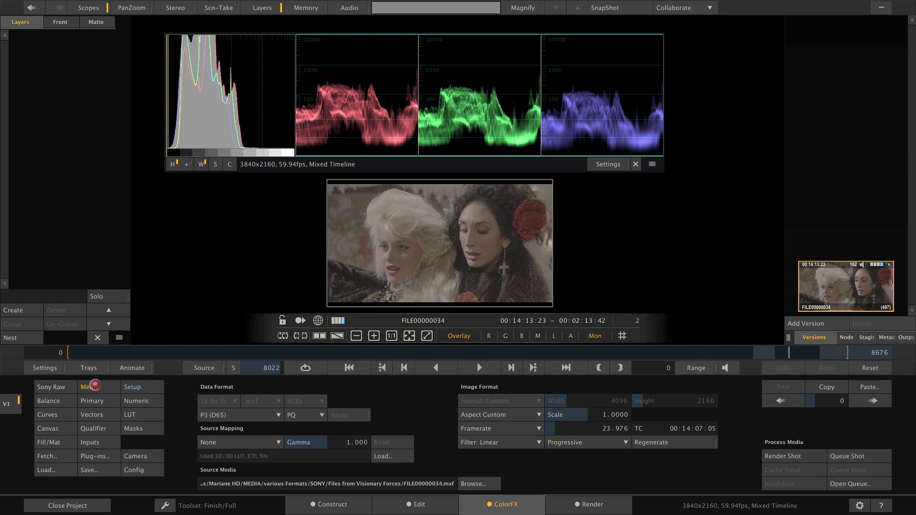
left_click(51, 387)
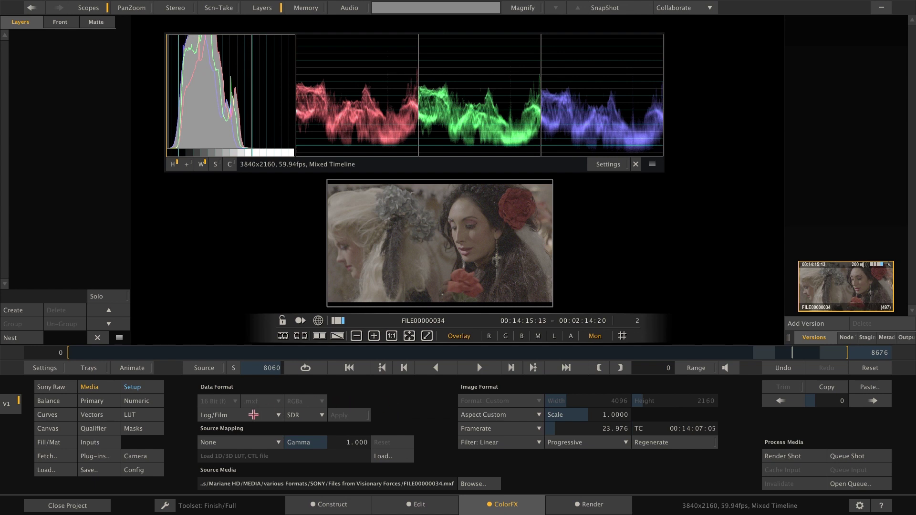
left_click(253, 415)
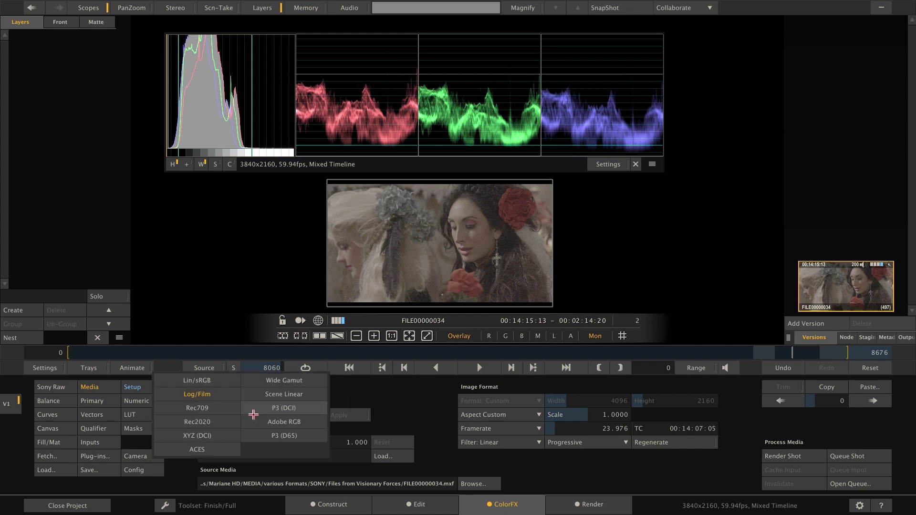
left_click(270, 433)
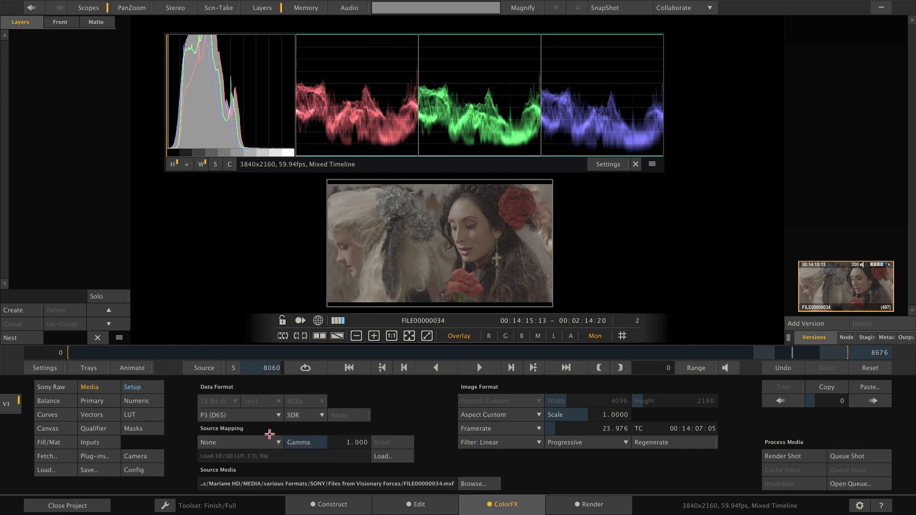
left_click(310, 416)
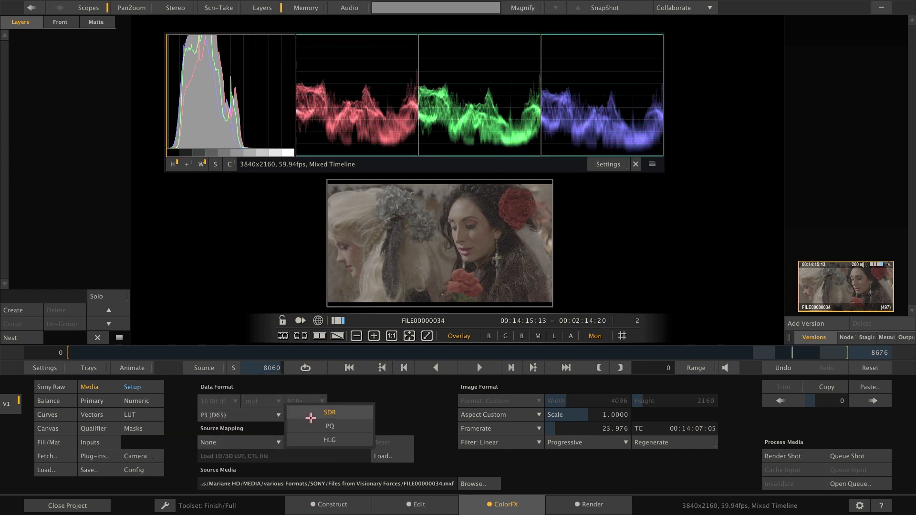
left_click(321, 426)
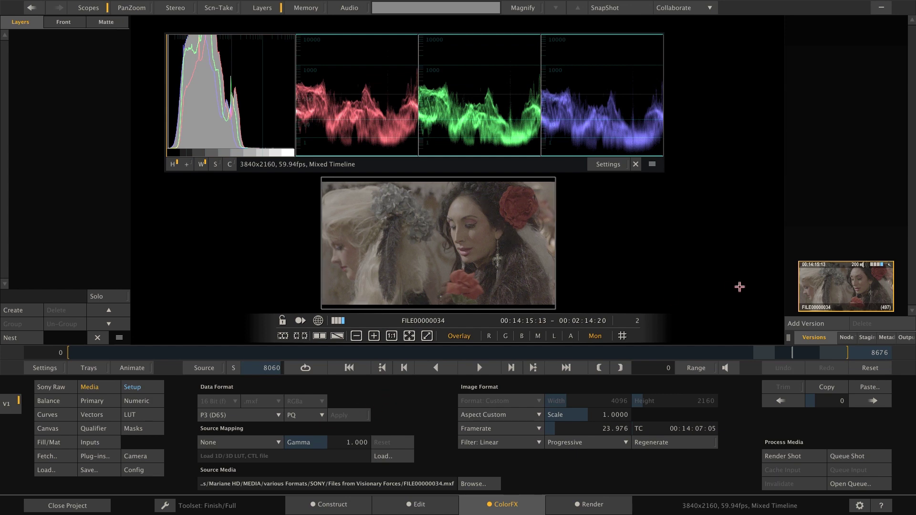
left_click(827, 352)
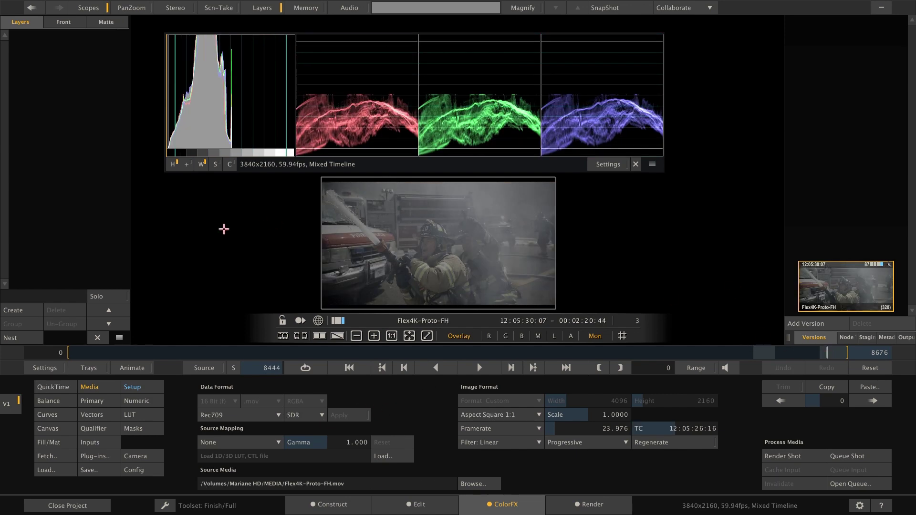
Create the Flex4K-Proto-FH-N version and tag it P3 (D65) with PQ.
left_click(7, 337)
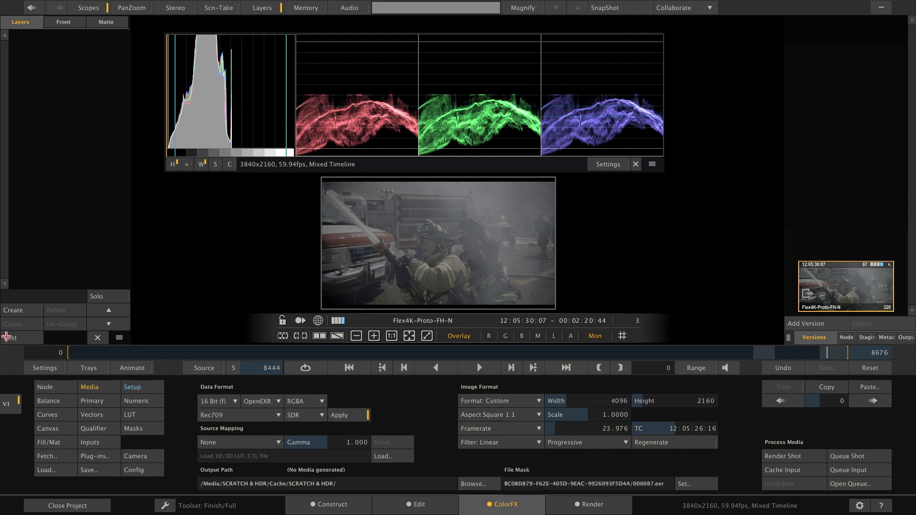
left_click(256, 416)
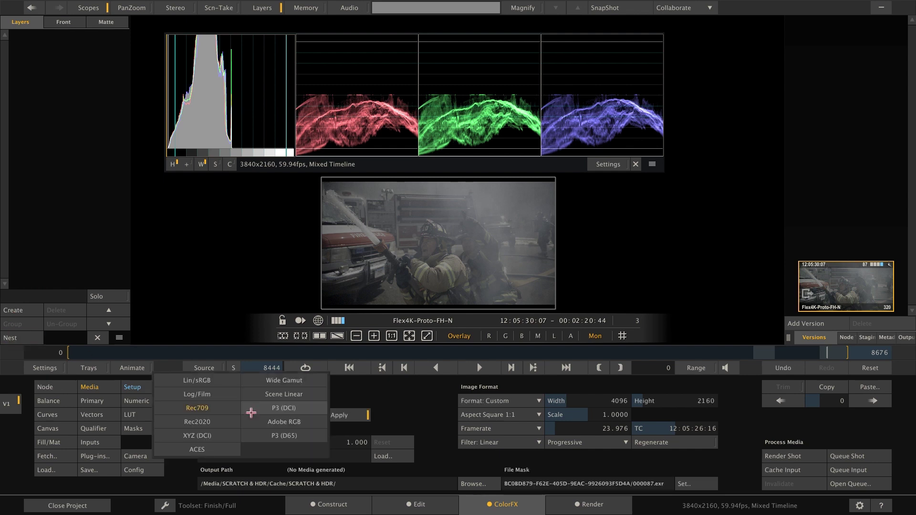
left_click(282, 436)
left_click(305, 418)
left_click(309, 424)
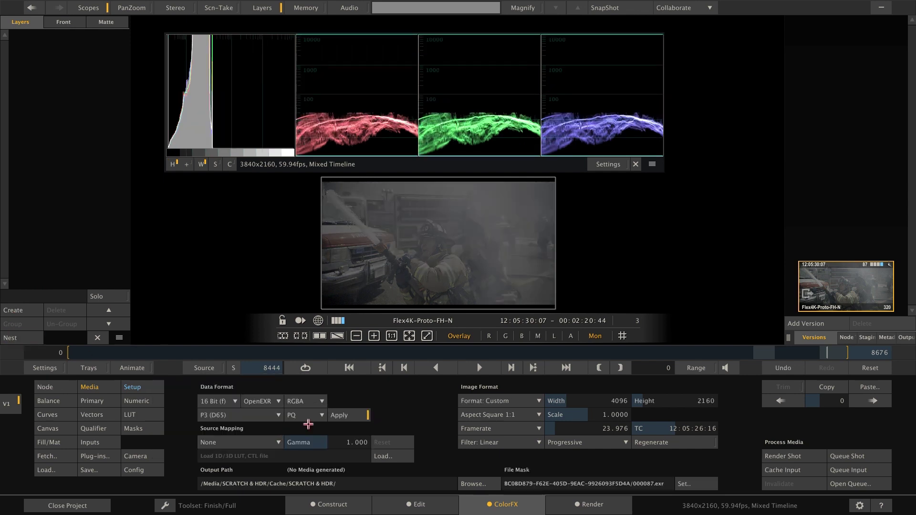
Select the Flex4K-Proto-FH-N node in the node tree and show its metadata.
left_click(850, 338)
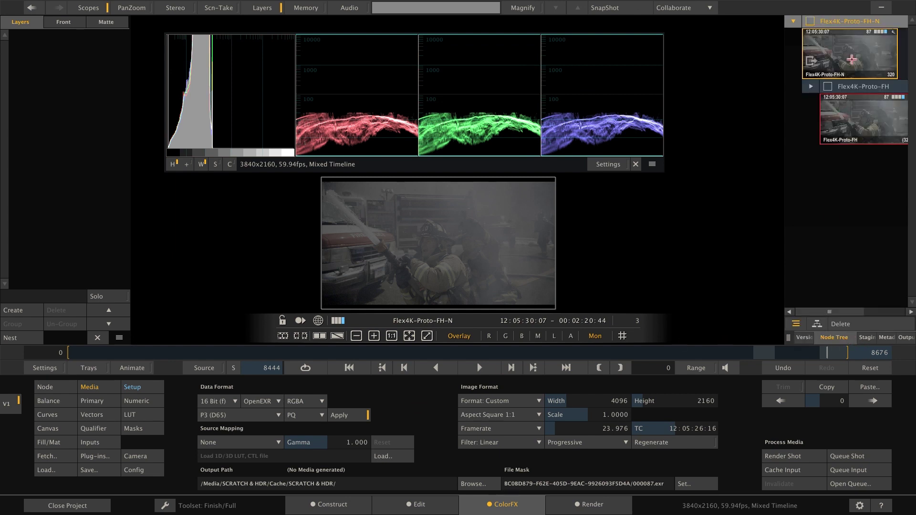
left_click(816, 324)
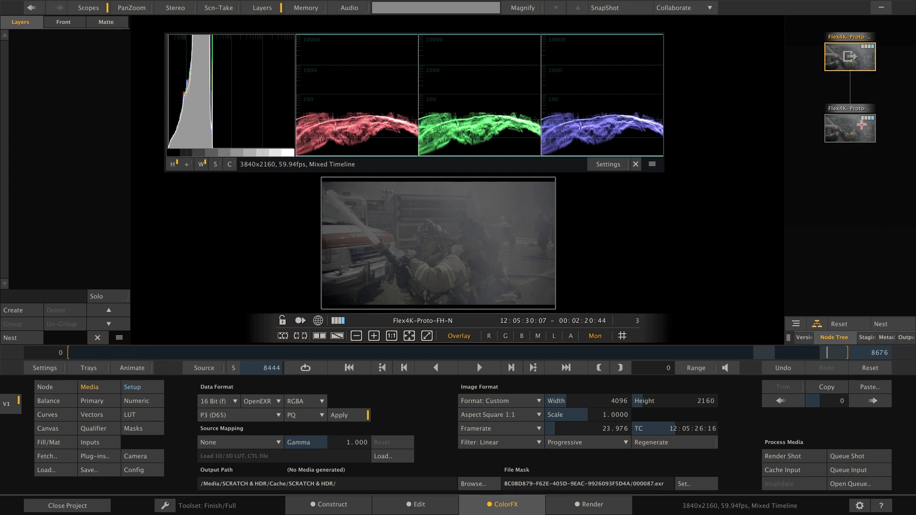
left_click(850, 128)
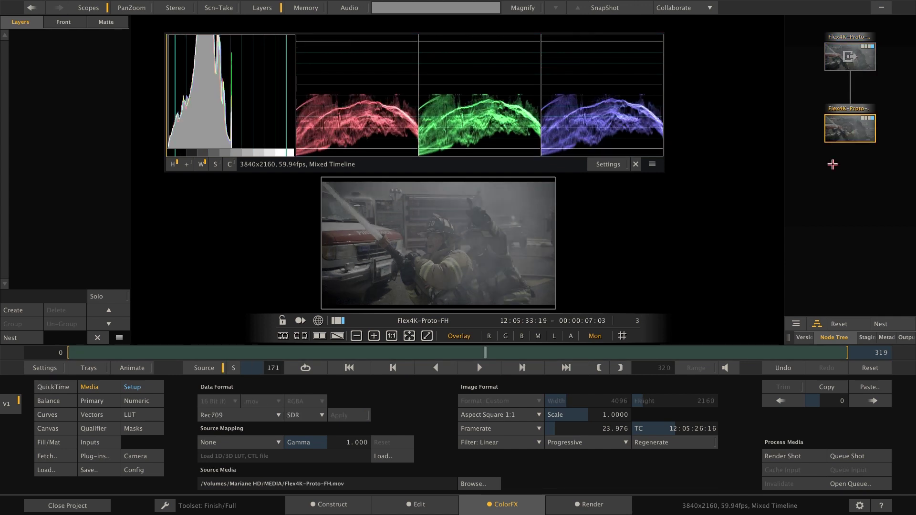
left_click(851, 56)
left_click(852, 127)
mouse_move(856, 59)
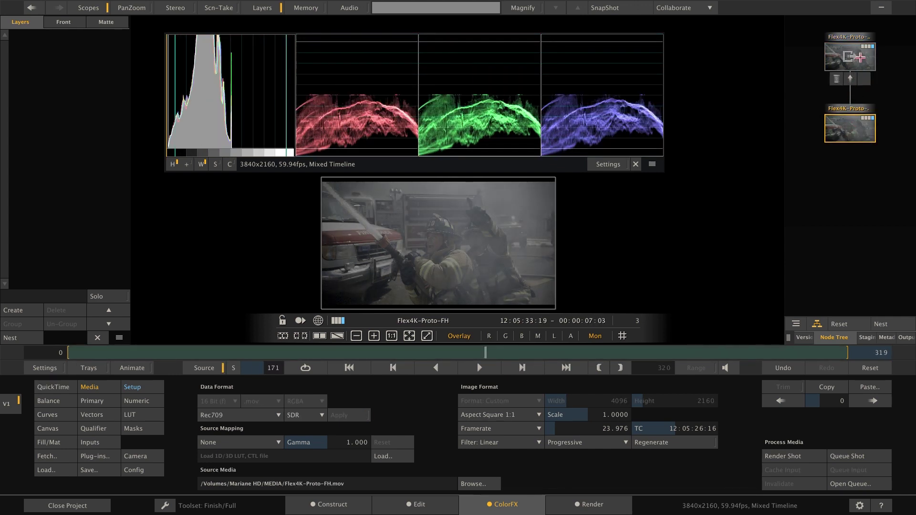
left_click(857, 57)
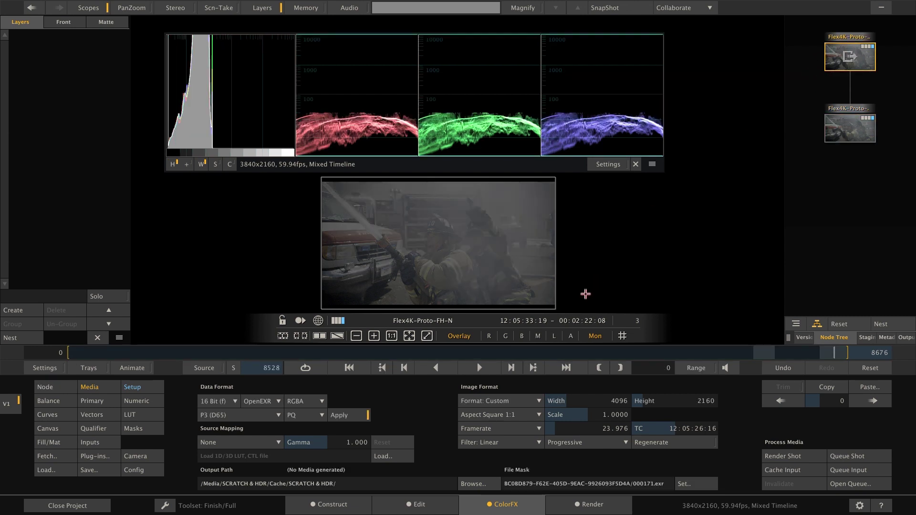
left_click(886, 338)
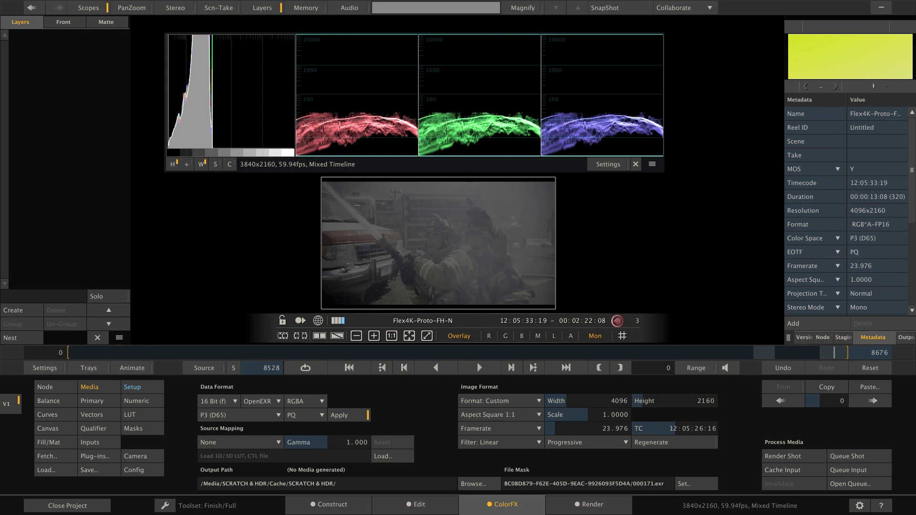
Jump to the camp shot at frame 3236 of Sony_4K_HDR_Camp and open the Monitor settings.
left_click(556, 351)
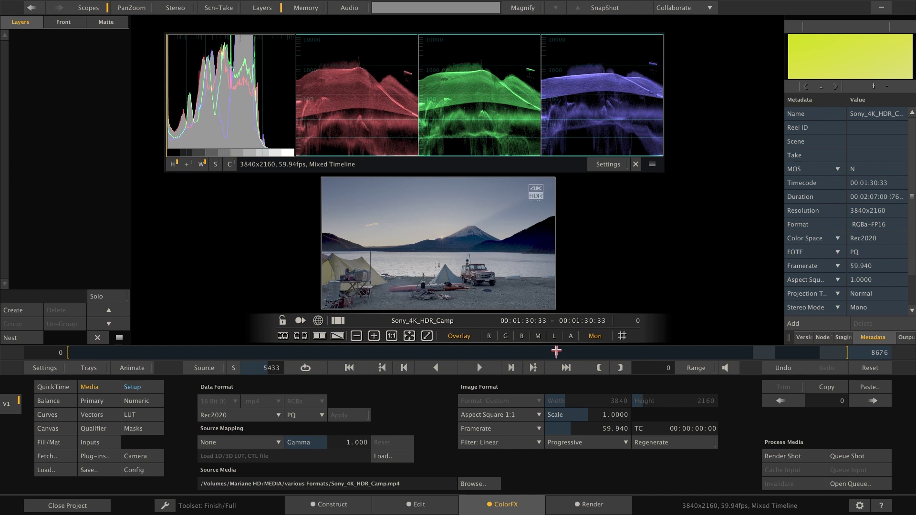
left_click(410, 353)
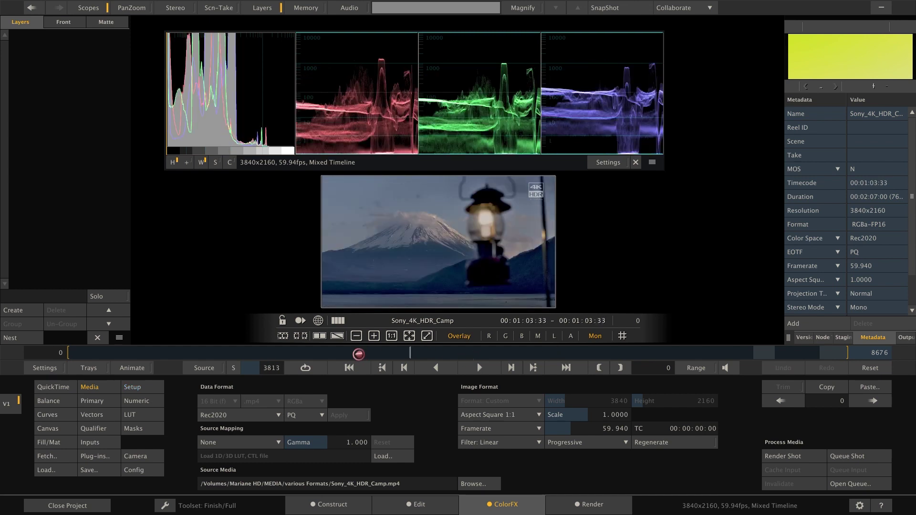
left_click(358, 354)
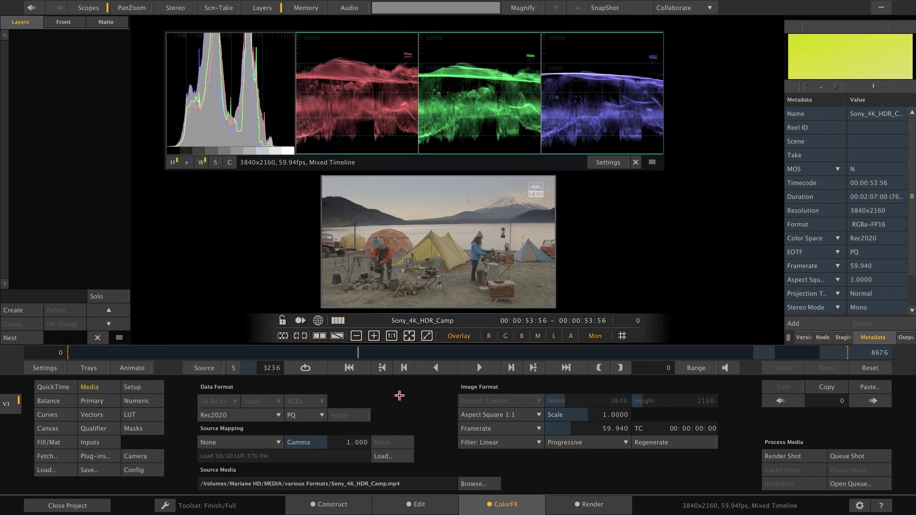
left_click(62, 369)
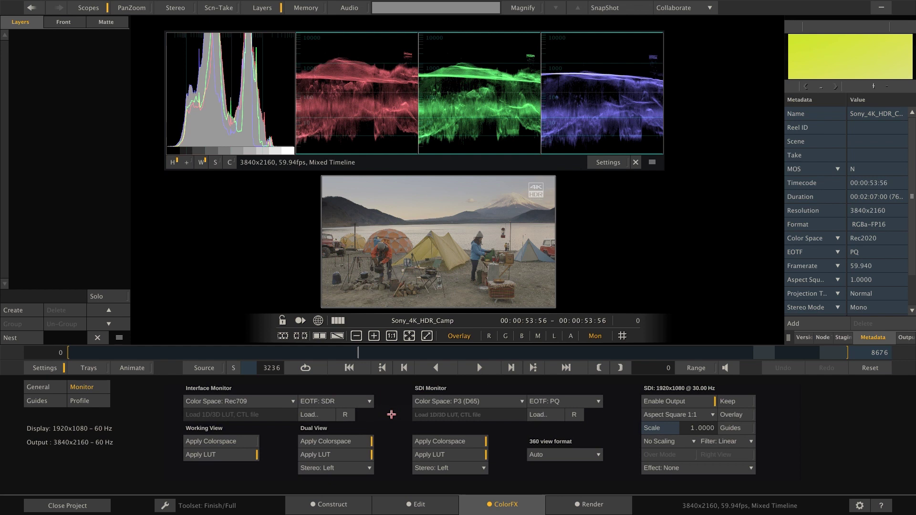
Output P3 (D65) with PQ to the SDI monitor.
left_click(514, 400)
left_click(555, 414)
left_click(591, 403)
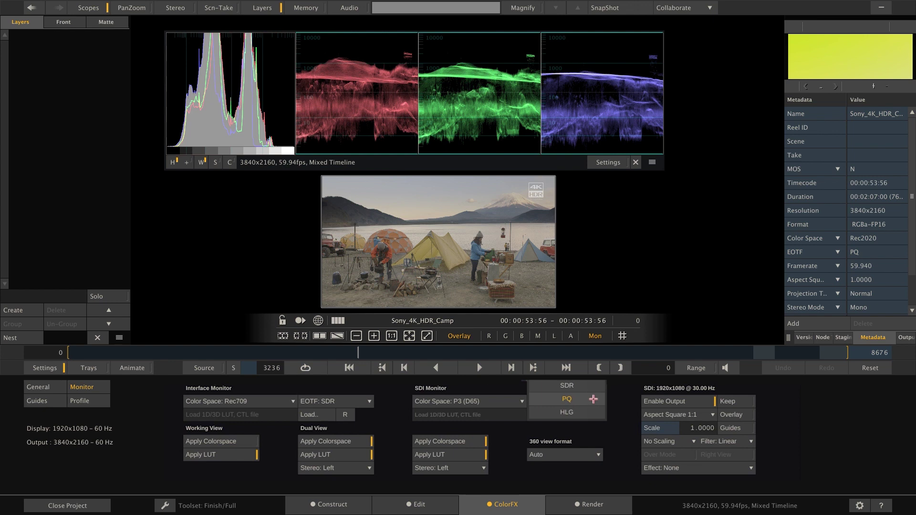
left_click(593, 400)
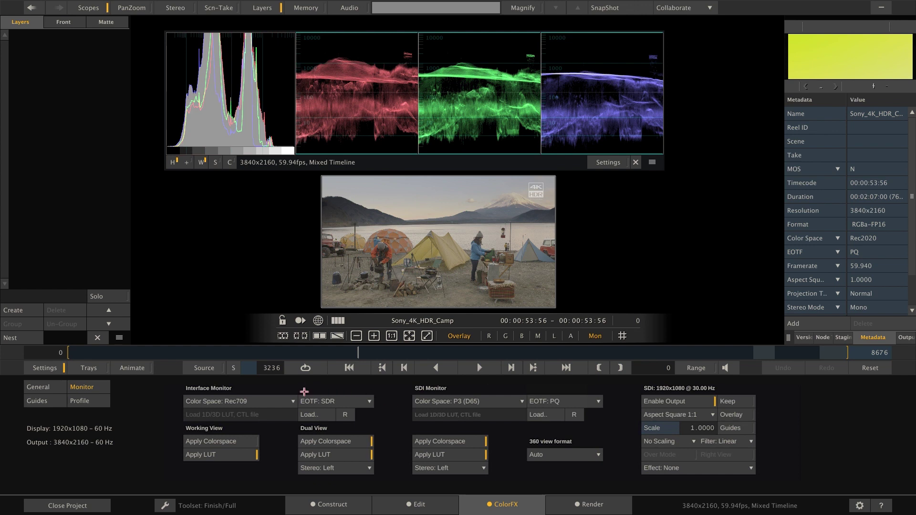
Set the interface monitor to Rec709, apply it to the working view, and preview as HLG.
left_click(281, 400)
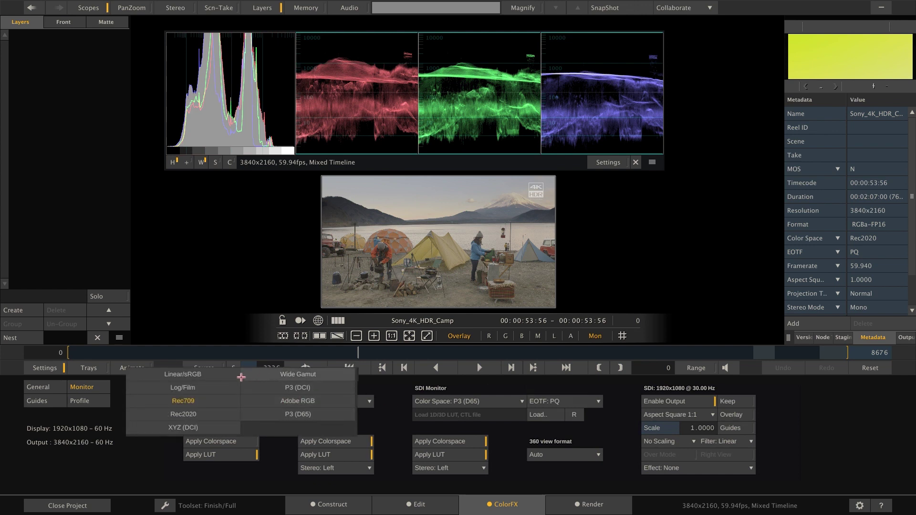
left_click(224, 401)
left_click(361, 401)
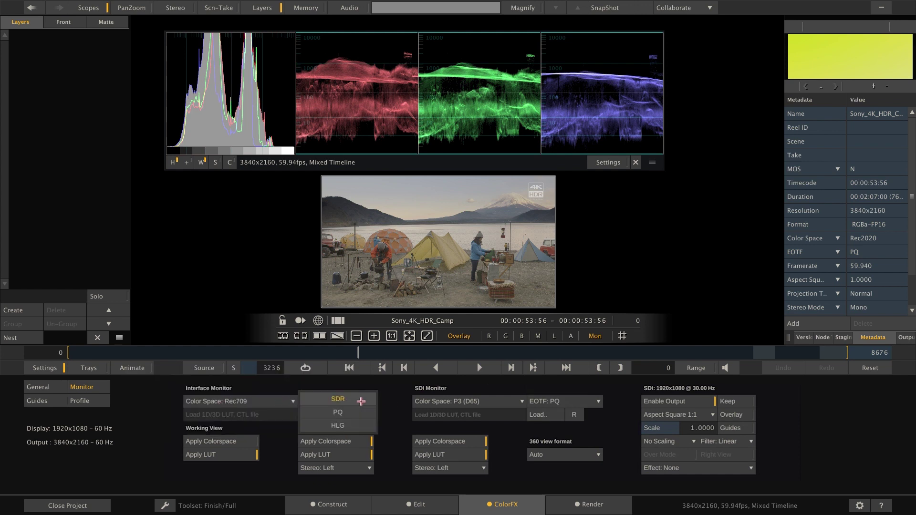
left_click(363, 402)
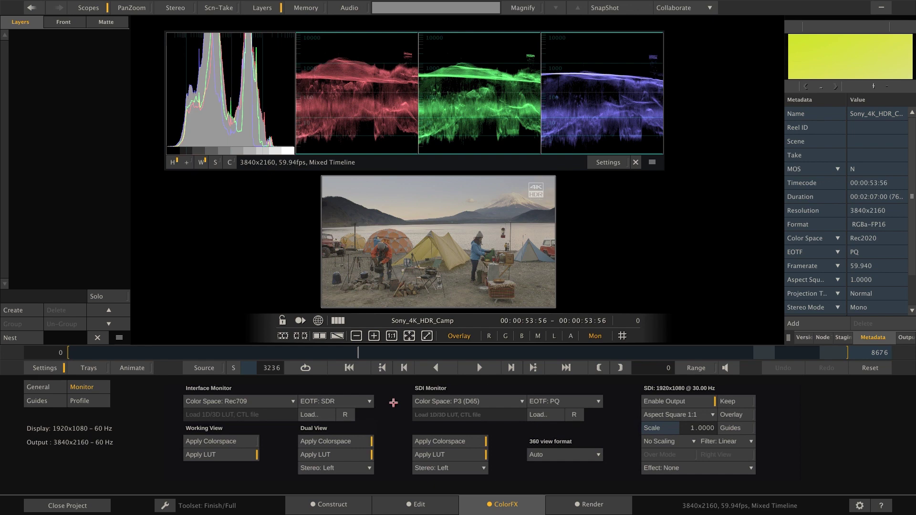
left_click(242, 442)
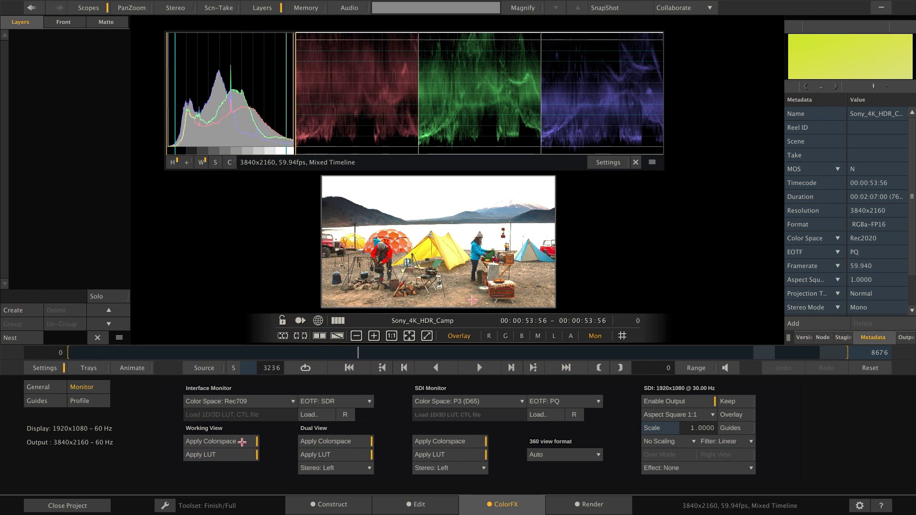
left_click(636, 162)
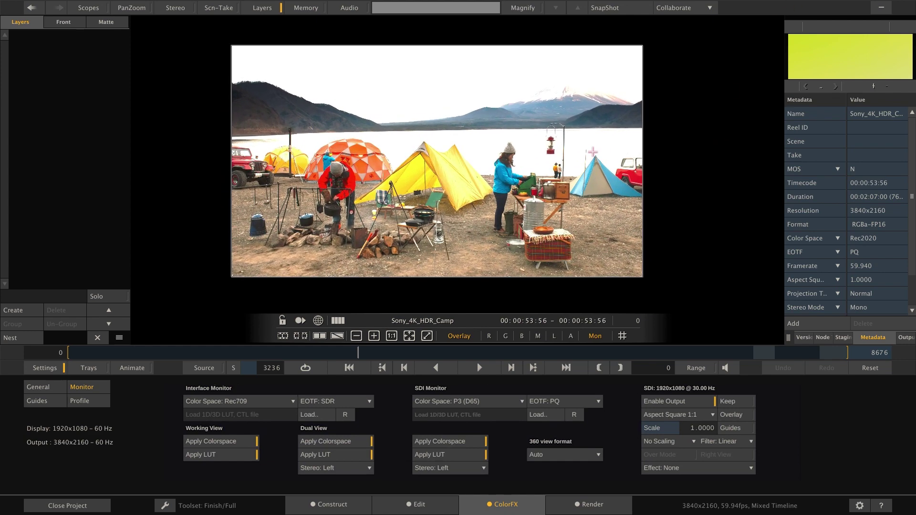
left_click(362, 403)
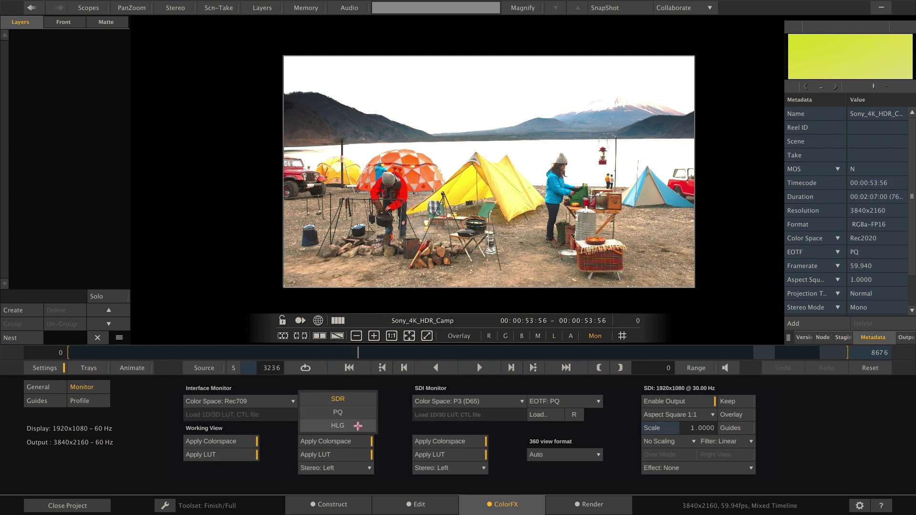
left_click(358, 426)
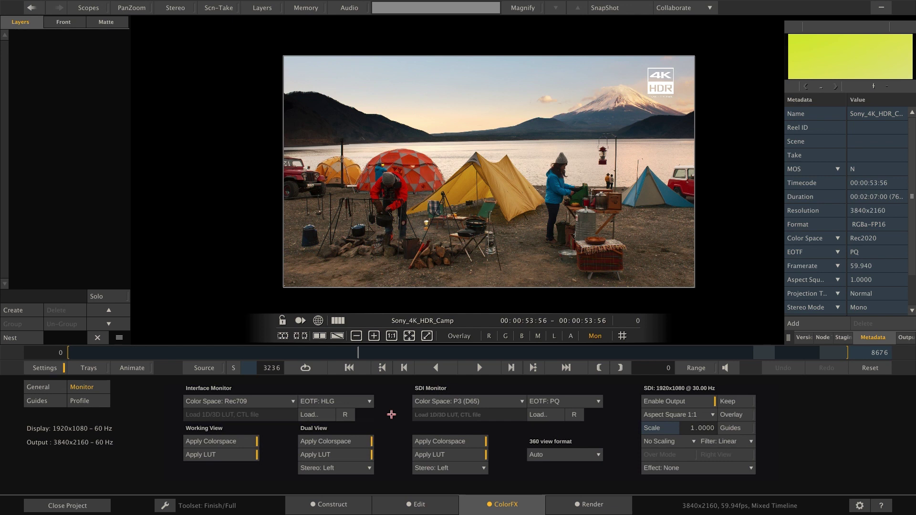
left_click(567, 502)
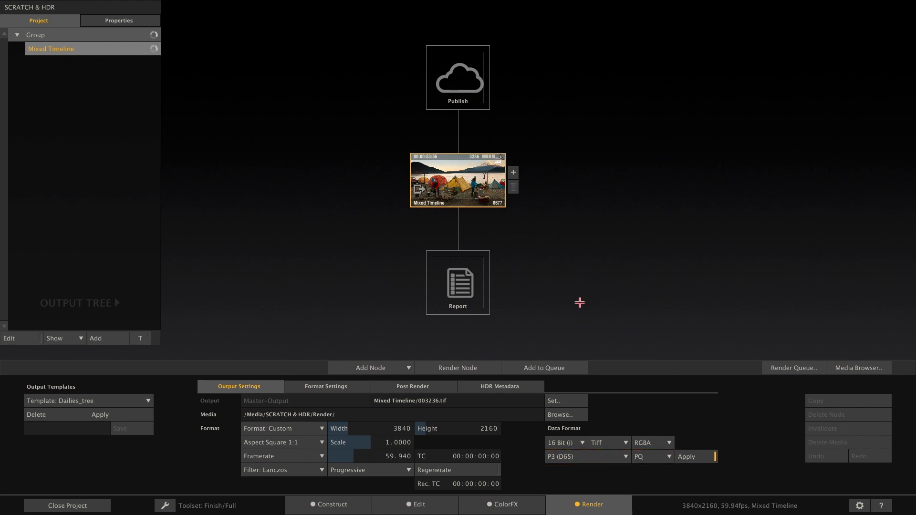
left_click(316, 503)
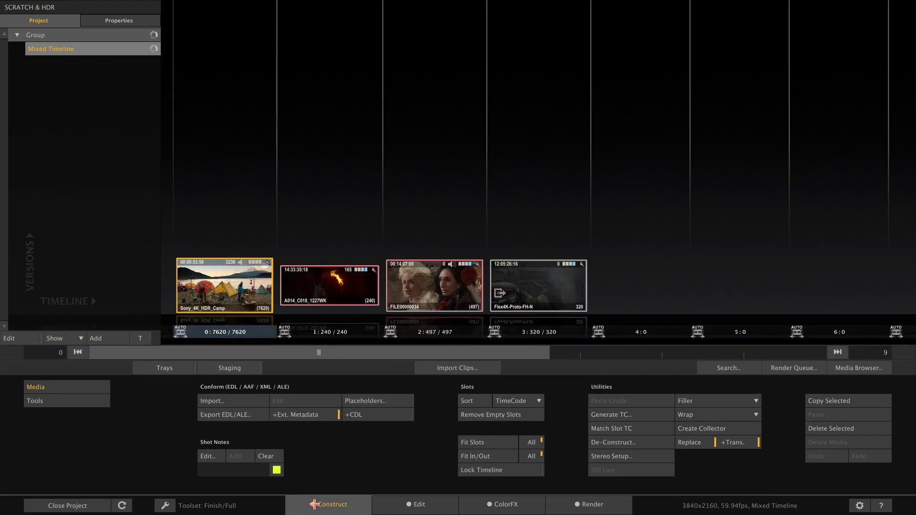
left_click(343, 319)
left_click(427, 284)
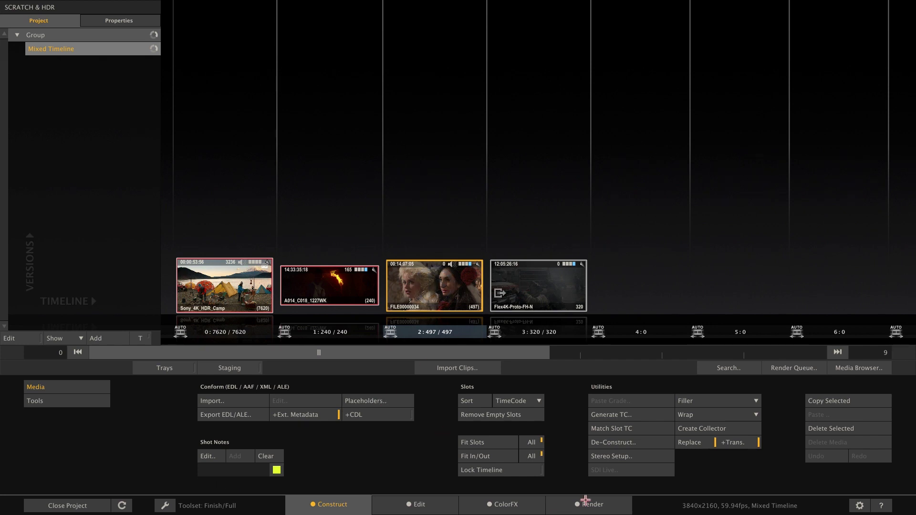
left_click(586, 502)
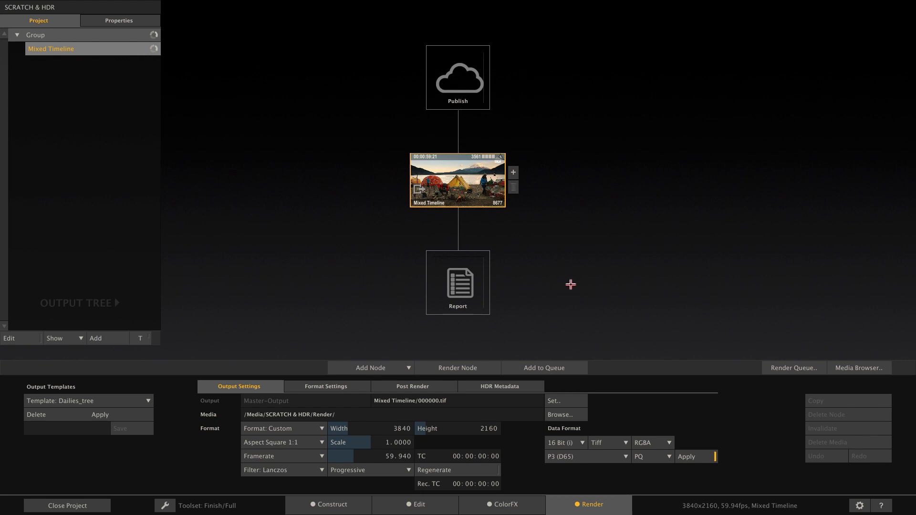
Add a ProRes Encoder output to Mixed Timeline and run (Re)Calculate on its HDR Metadata tab.
left_click(514, 172)
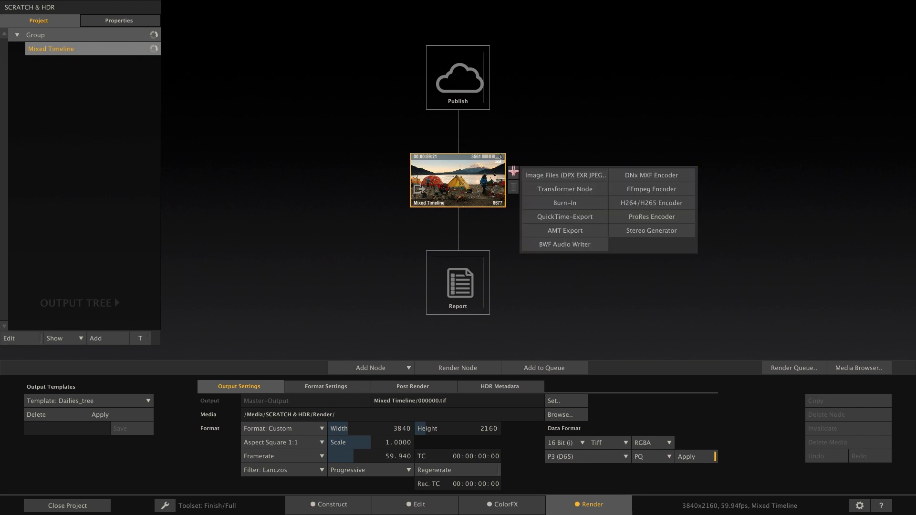
left_click(654, 214)
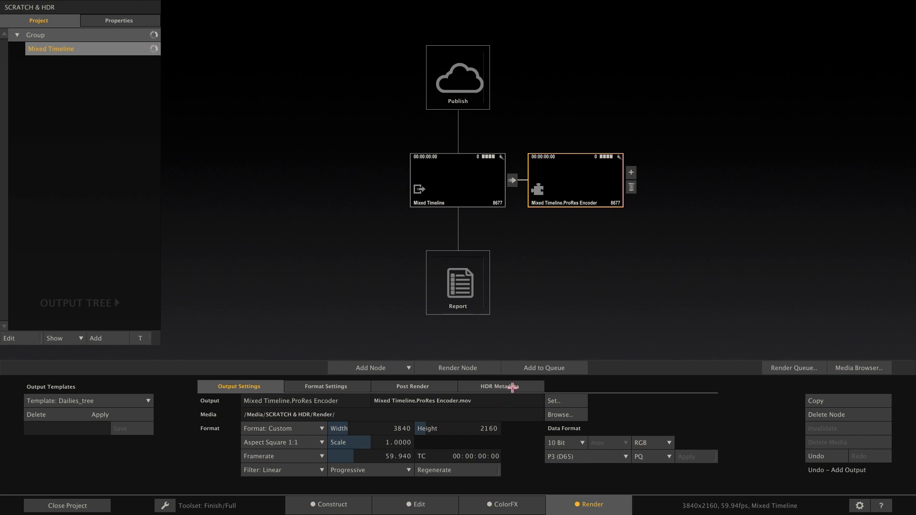
left_click(513, 386)
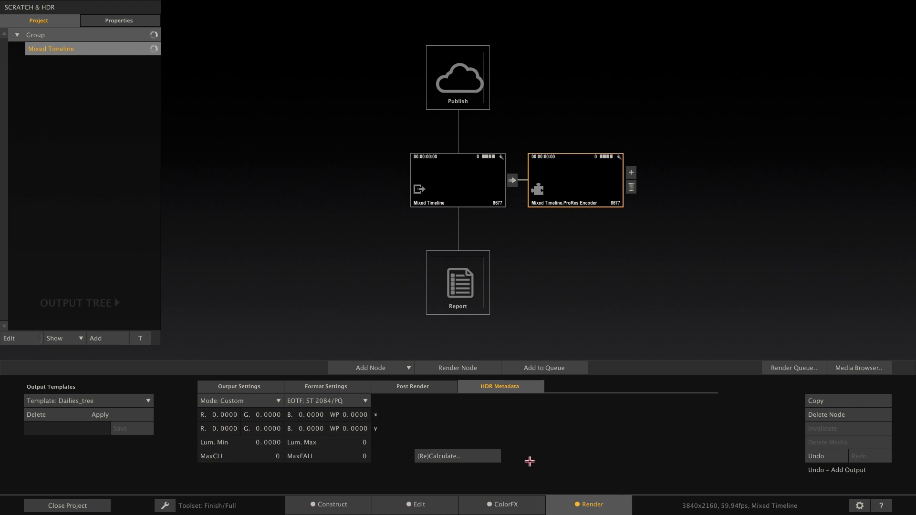
left_click(421, 456)
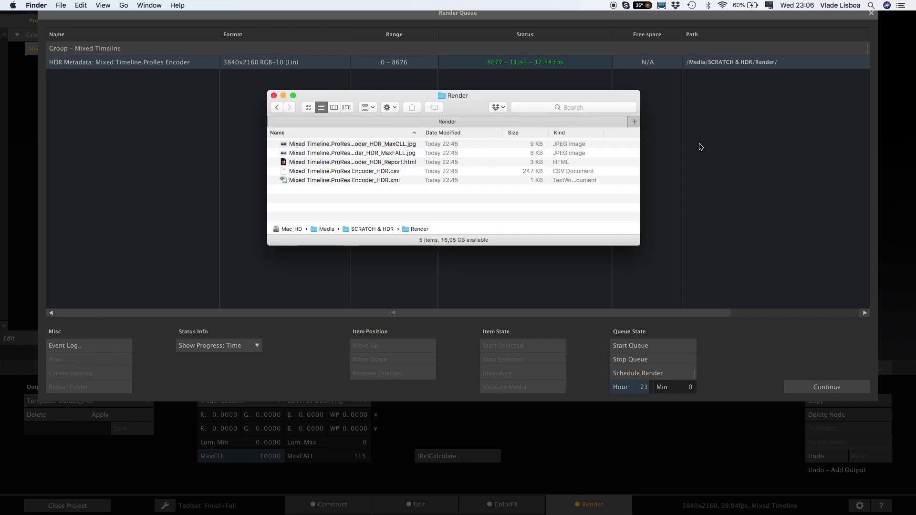
Widen Finder's Name column and open Mixed Timeline.ProRes Encoder_HDR_Report.html in Firefox.
left_click_drag(419, 132, 447, 132)
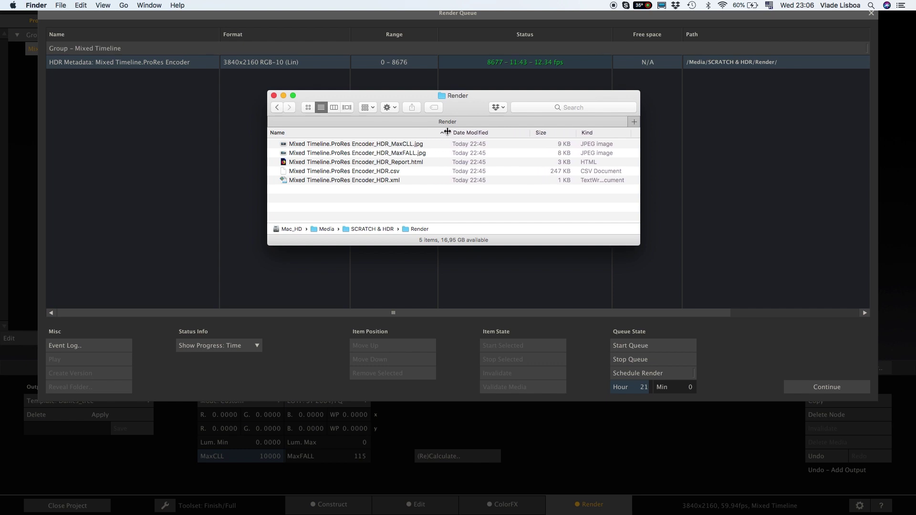
left_click(413, 162)
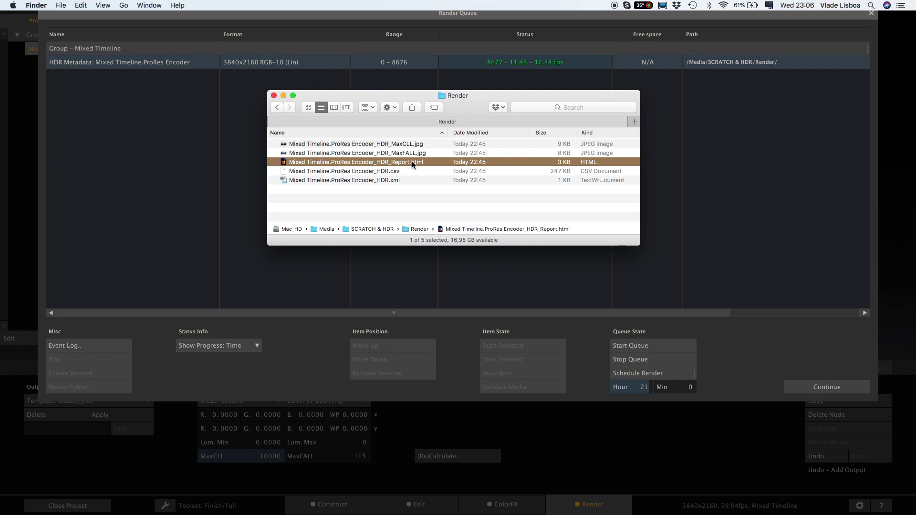
double_click(412, 161)
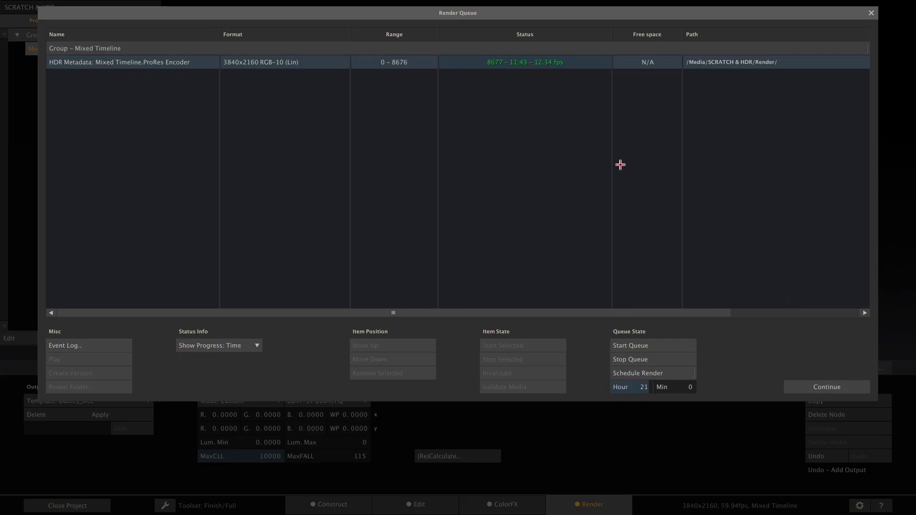
Add an H264/H265 Encoder output to Mixed Timeline set to 10 Bit, and review its HDR metadata and output settings.
left_click(811, 388)
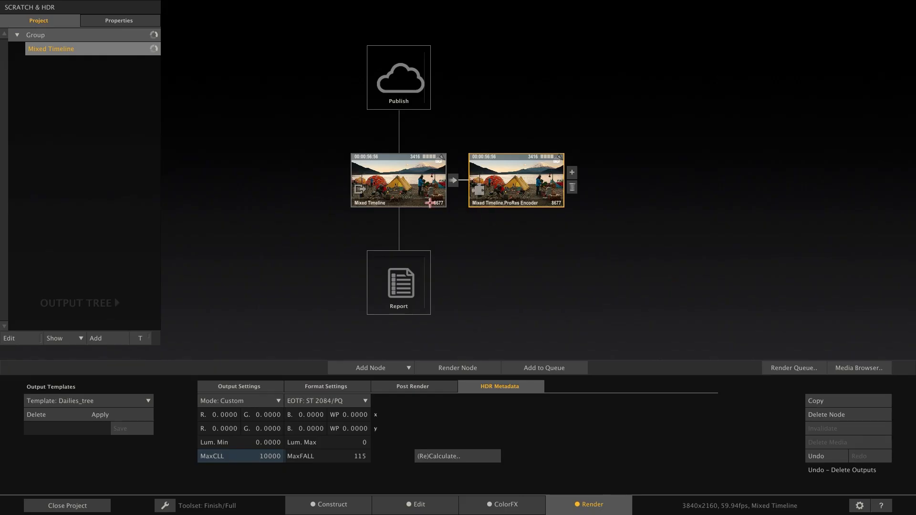
left_click(454, 165)
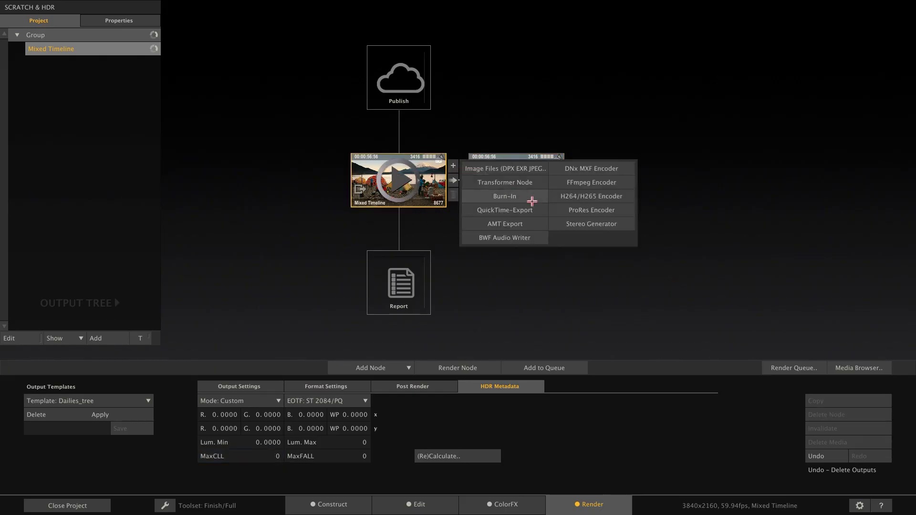
left_click(592, 197)
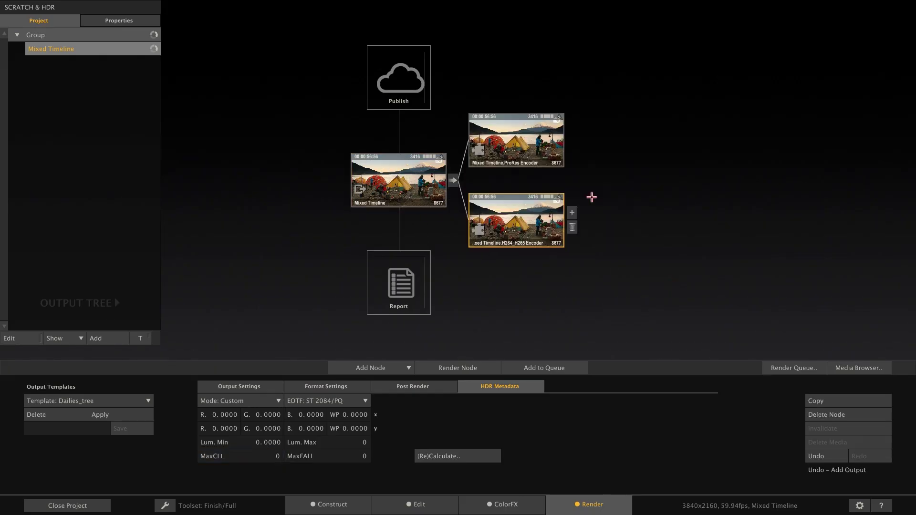
left_click(320, 386)
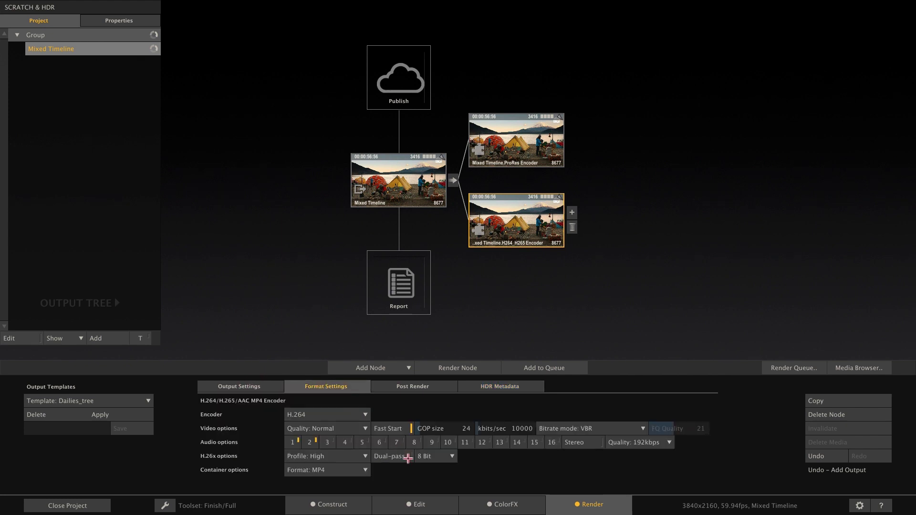
left_click(439, 456)
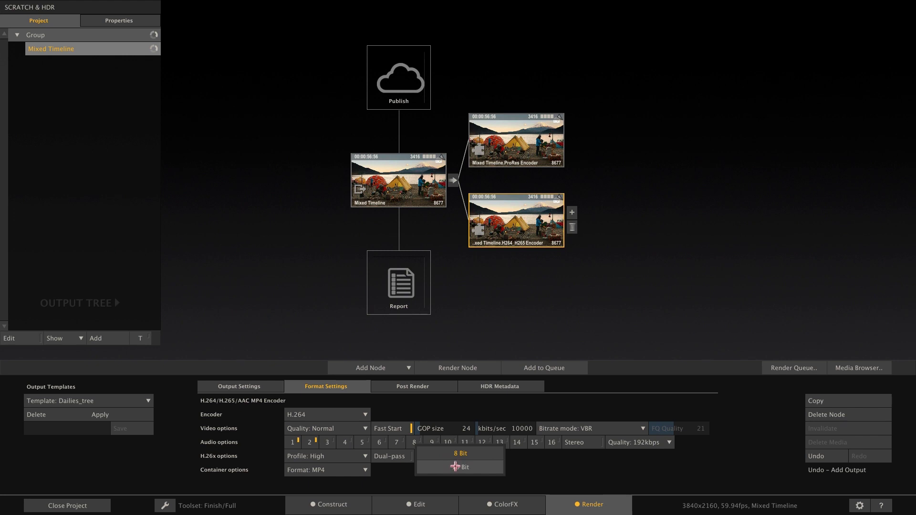
left_click(444, 468)
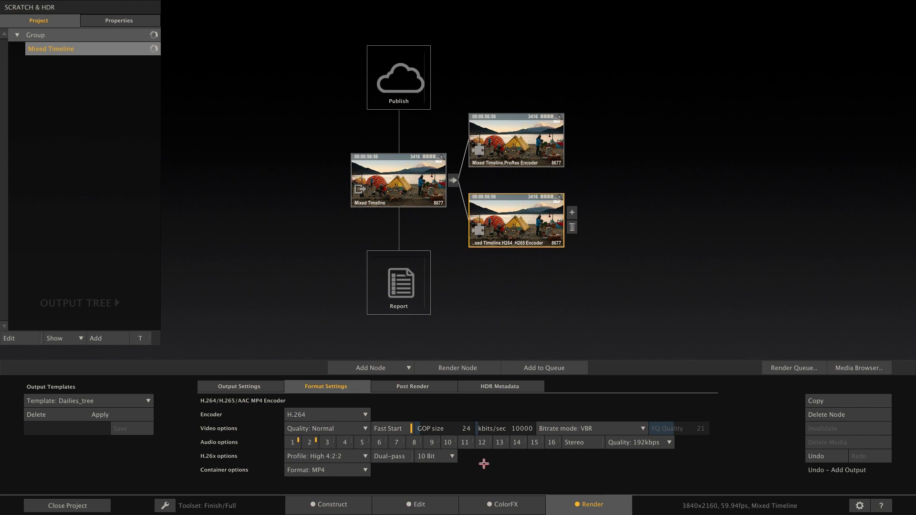
left_click(511, 384)
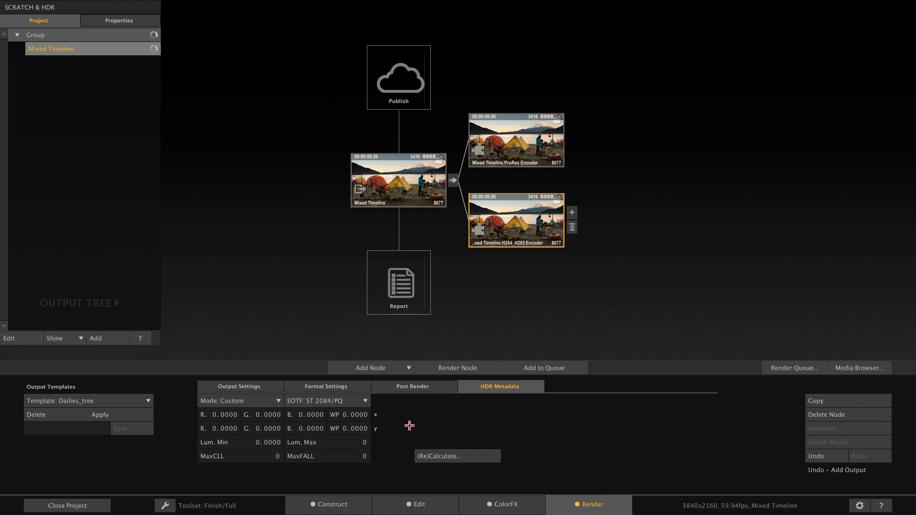
left_click(254, 386)
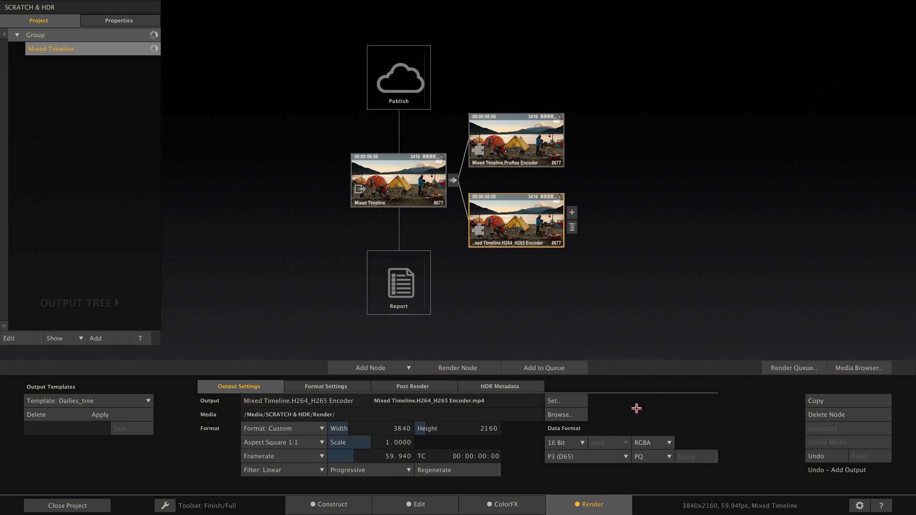
Inspect the ProRes Encoder, then H264_H265 Encoder, then Mixed Timeline master output settings.
left_click(517, 128)
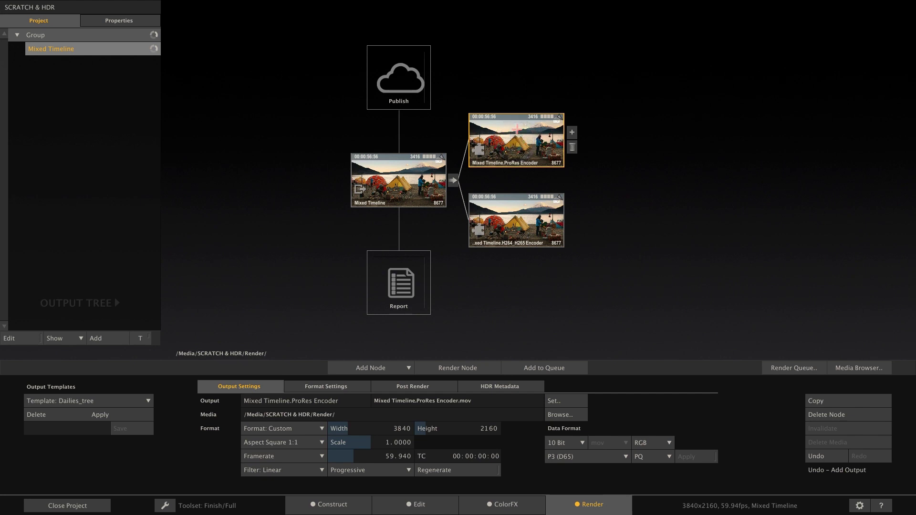
left_click(517, 220)
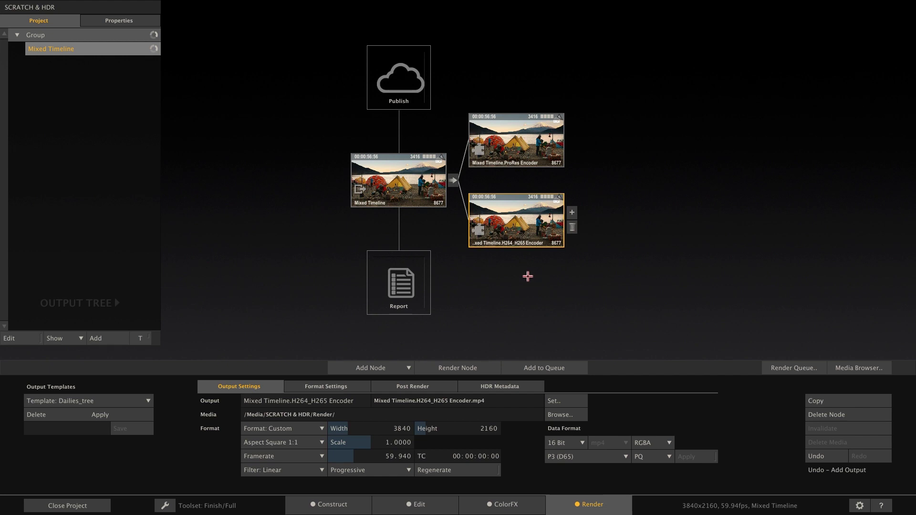
left_click(409, 171)
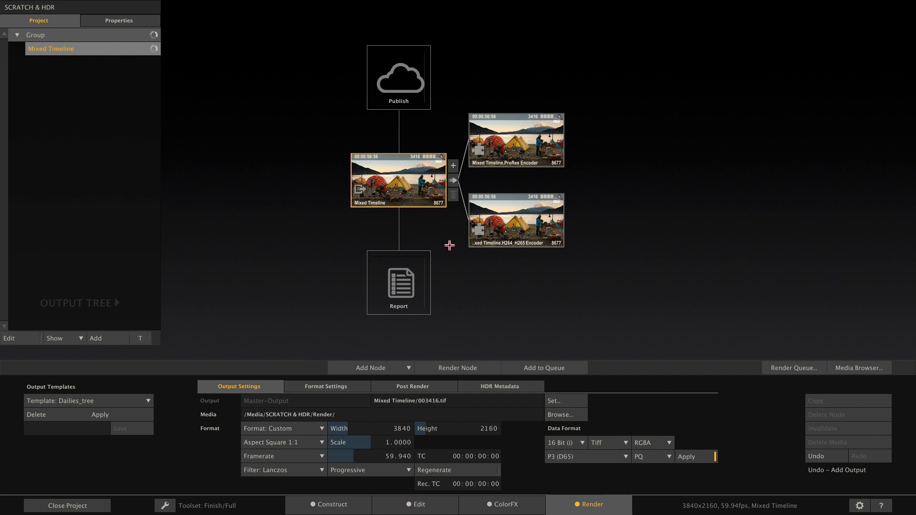
Duplicate Mixed Timeline as Mixed Timeline[1] and set its output format to SDR, Rec709.
mouse_move(91, 48)
left_mouse_down()
mouse_move(119, 82)
mouse_move(90, 63)
left_mouse_up()
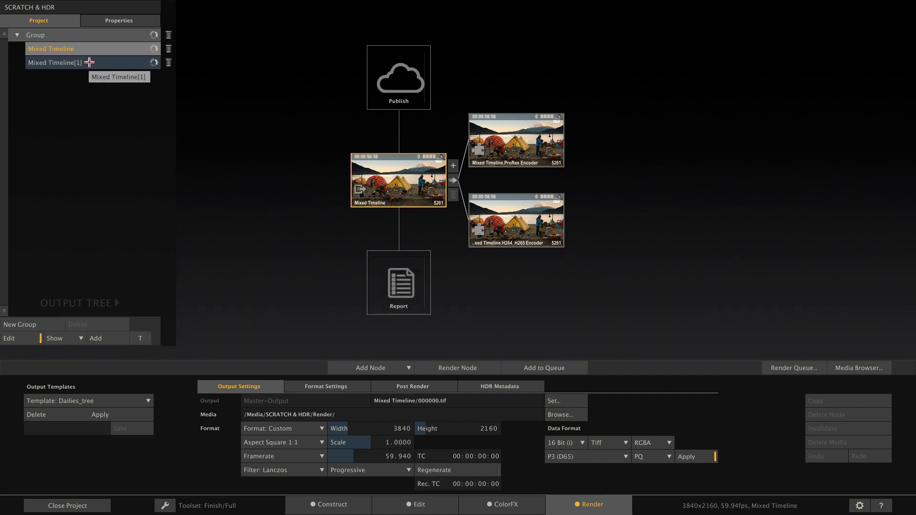
left_click(90, 62)
left_click(645, 457)
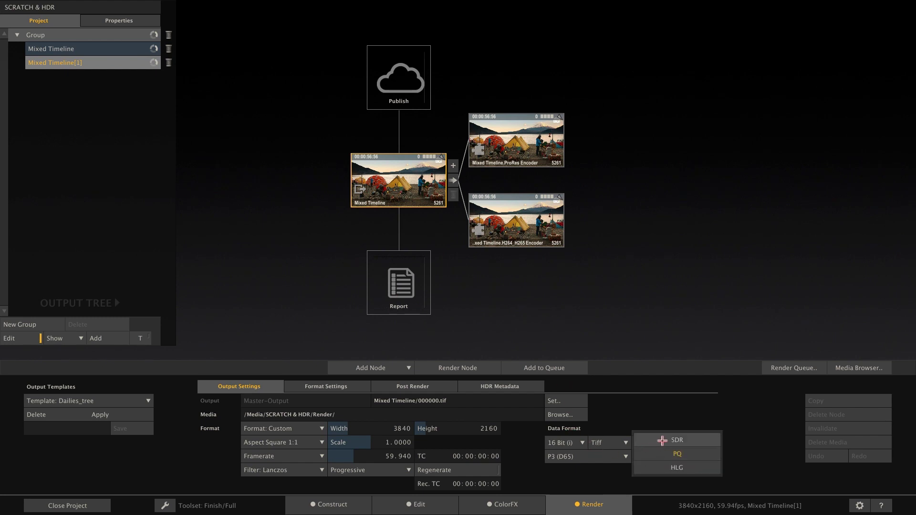
left_click(662, 440)
left_click(580, 457)
left_click(560, 450)
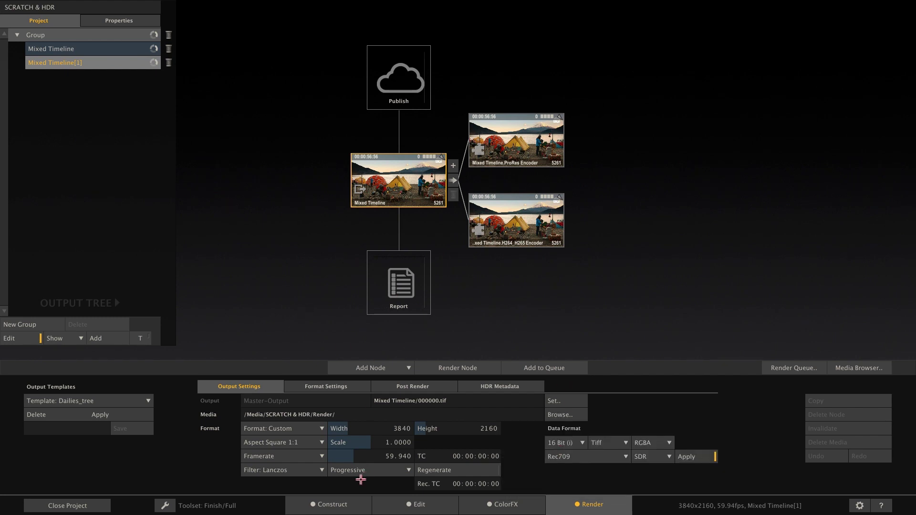
Reselect the original Mixed Timeline and show its render output tree again.
left_click(338, 504)
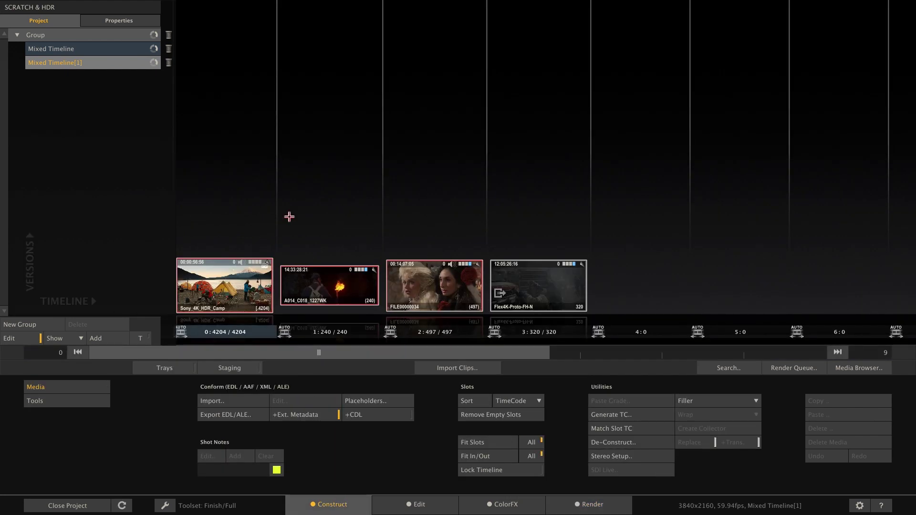
left_click(110, 51)
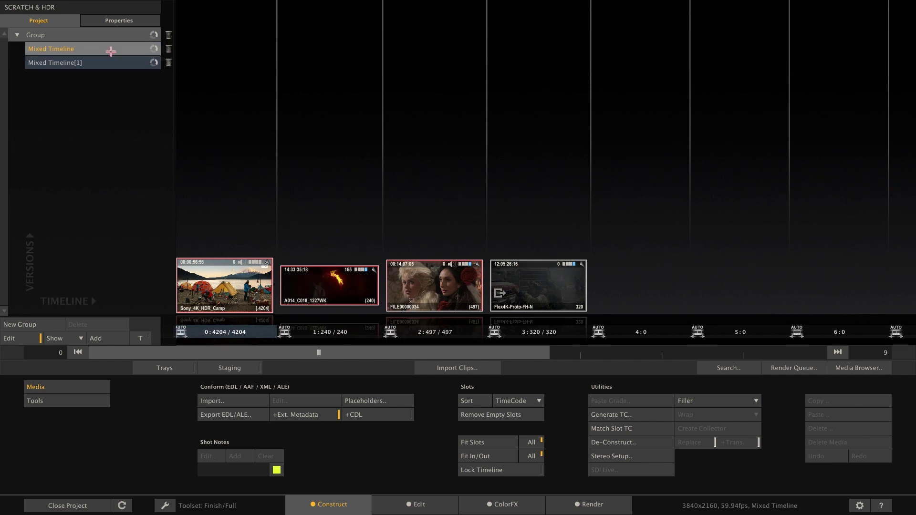
left_click(580, 506)
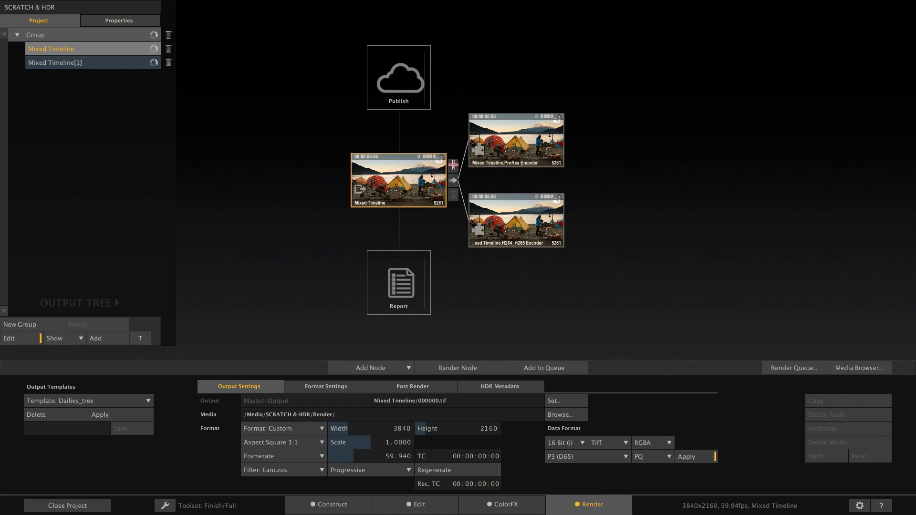
Add an Image Files output named 'PQ 2 SDR', converted to SDR with Rec709 colour space.
left_click(453, 165)
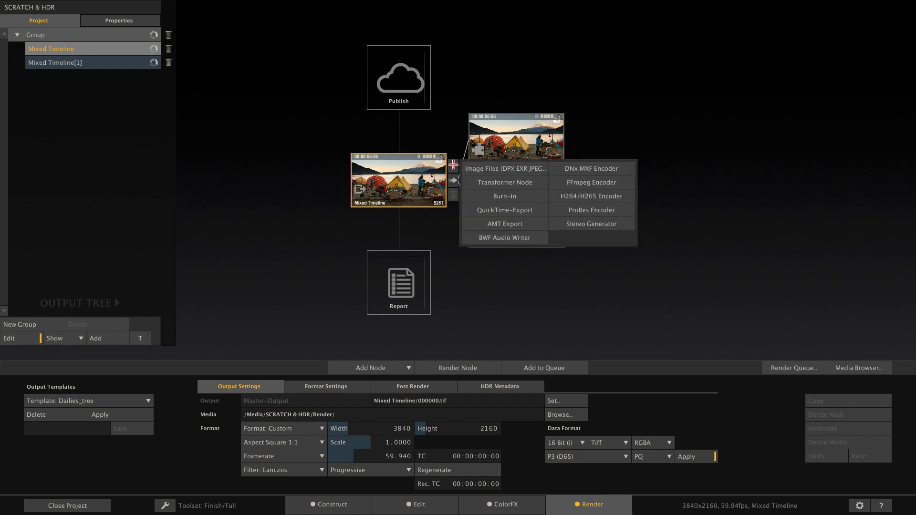
left_click(531, 170)
left_click(222, 401)
type("PQ 2 SDR")
key("Return")
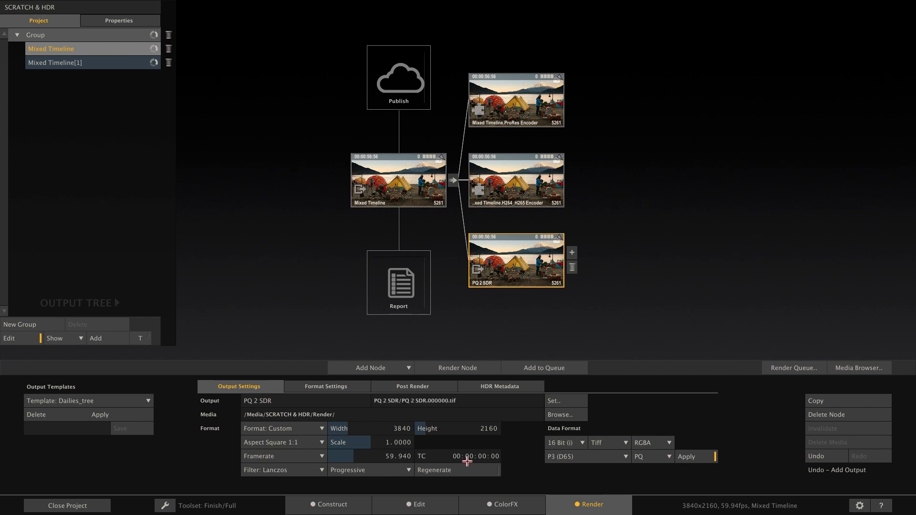
left_click(640, 453)
left_click(668, 440)
left_click(591, 456)
left_click(548, 444)
Add another Image Files output named 'PQ 2 HLG', converted to HLG.
left_click(452, 180)
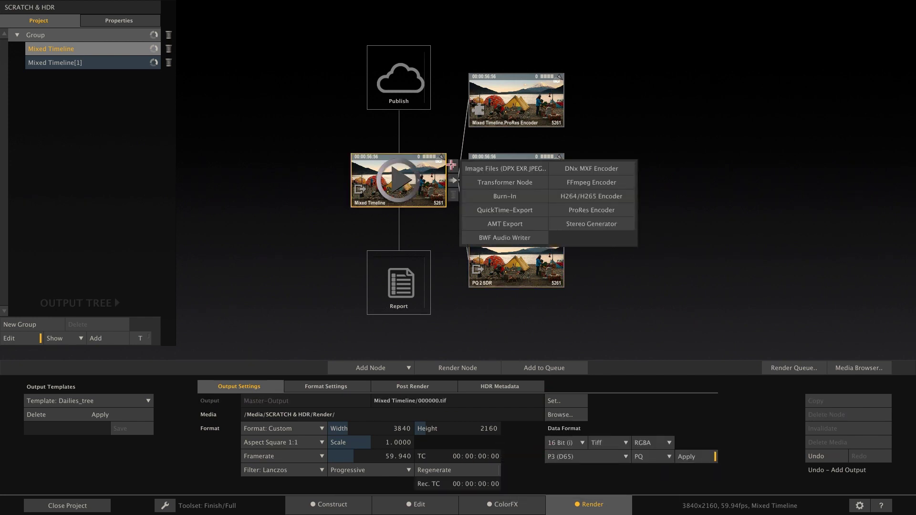
left_click(498, 166)
type("PQ 2")
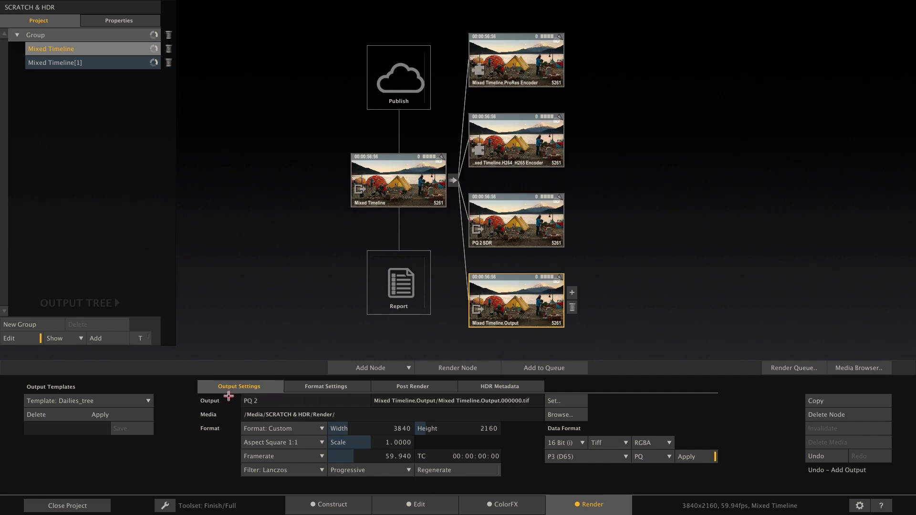
type(" HLG")
key("Return")
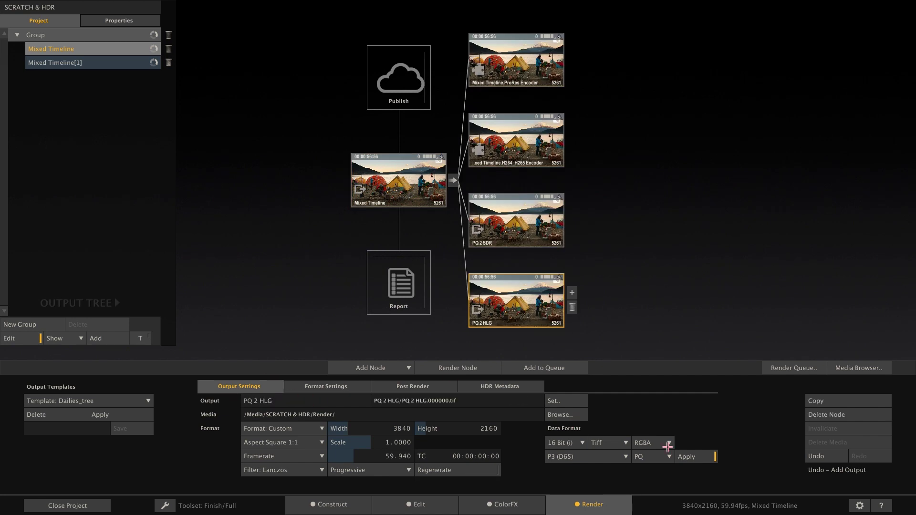
left_click(655, 457)
left_click(655, 468)
Brighten the PQ 2 HLG output by lifting its Master curve in Curves.
double_click(527, 318)
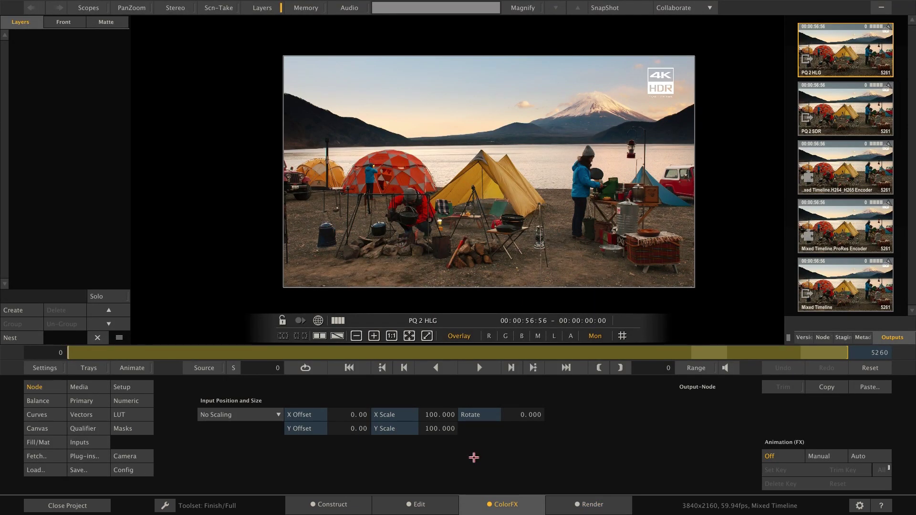
left_click(37, 414)
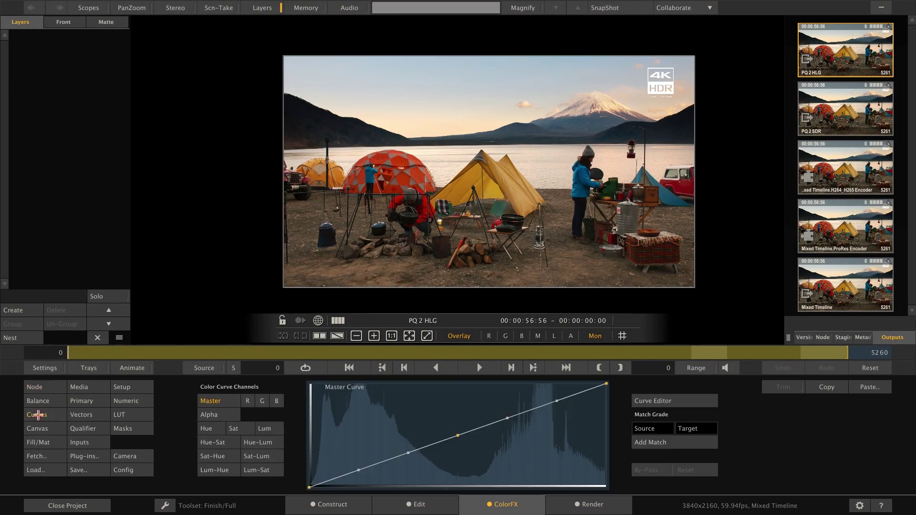
mouse_move(456, 436)
left_mouse_down()
mouse_move(445, 417)
mouse_move(449, 425)
left_mouse_up()
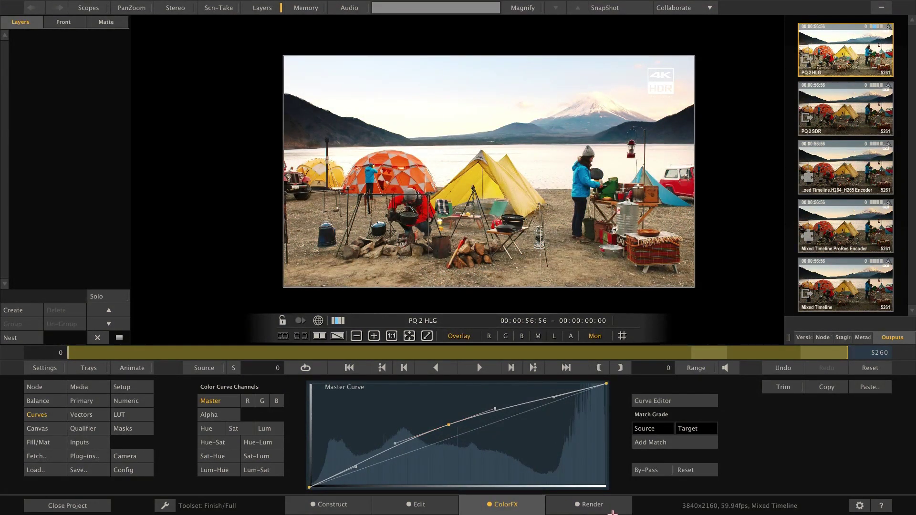
Attach an H264/H265 Encoder output to PQ 2 HLG in the render tree.
left_click(594, 507)
left_click(571, 293)
left_click(710, 323)
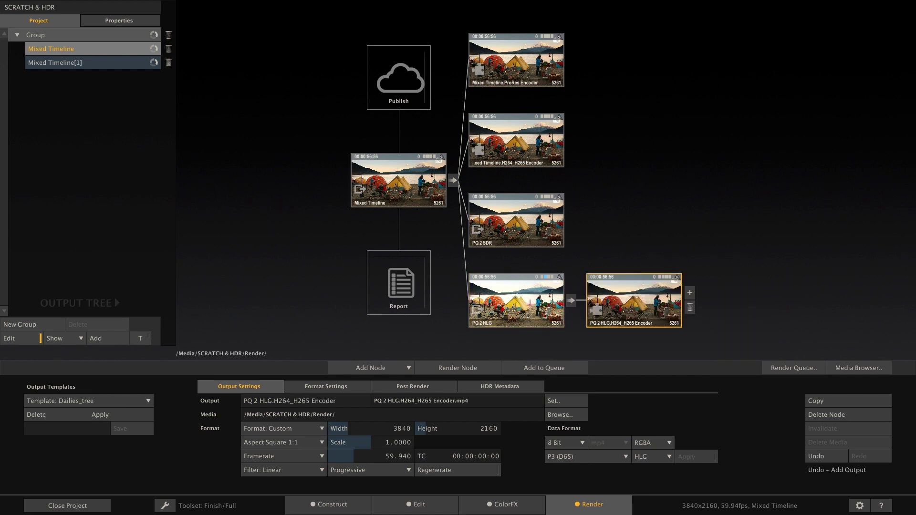
Add a second H264/H265 Encoder under PQ 2 HLG, writing PQ 2 HLG.H264_H265 Encoder-1.mp4.
left_click(515, 300)
left_click(569, 285)
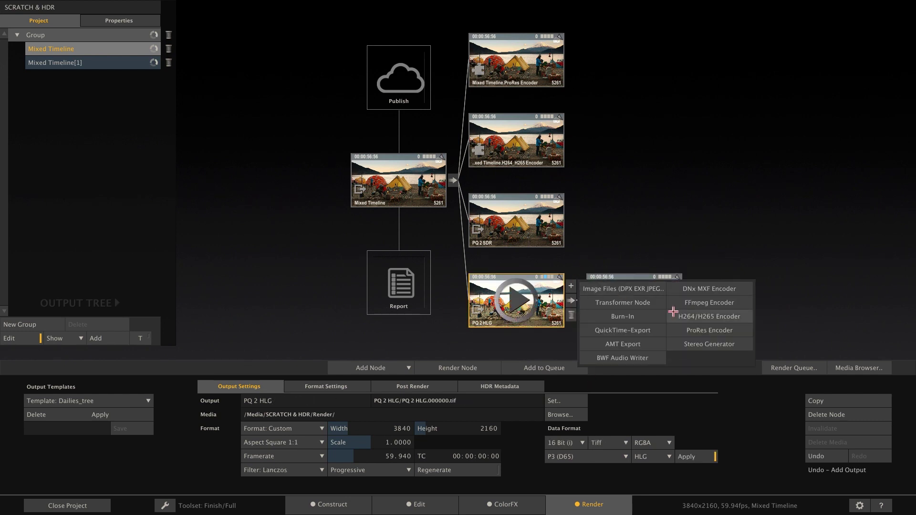
left_click(710, 317)
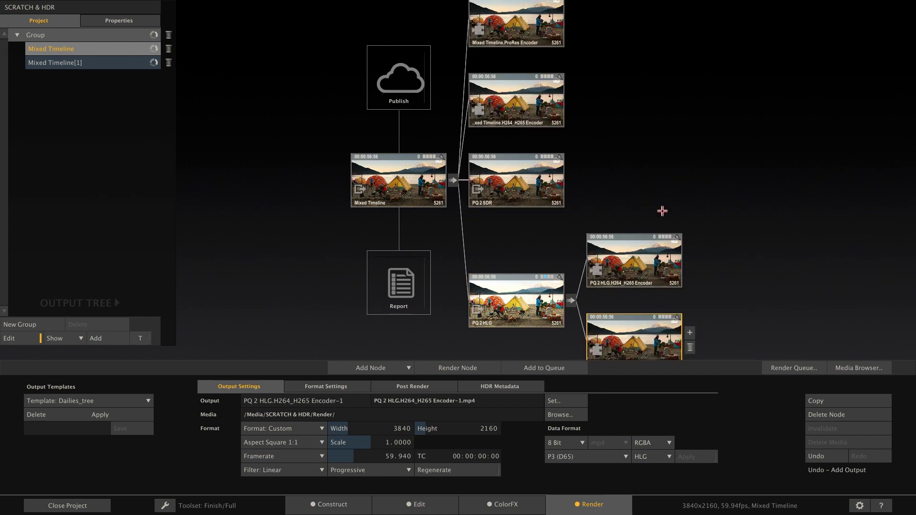